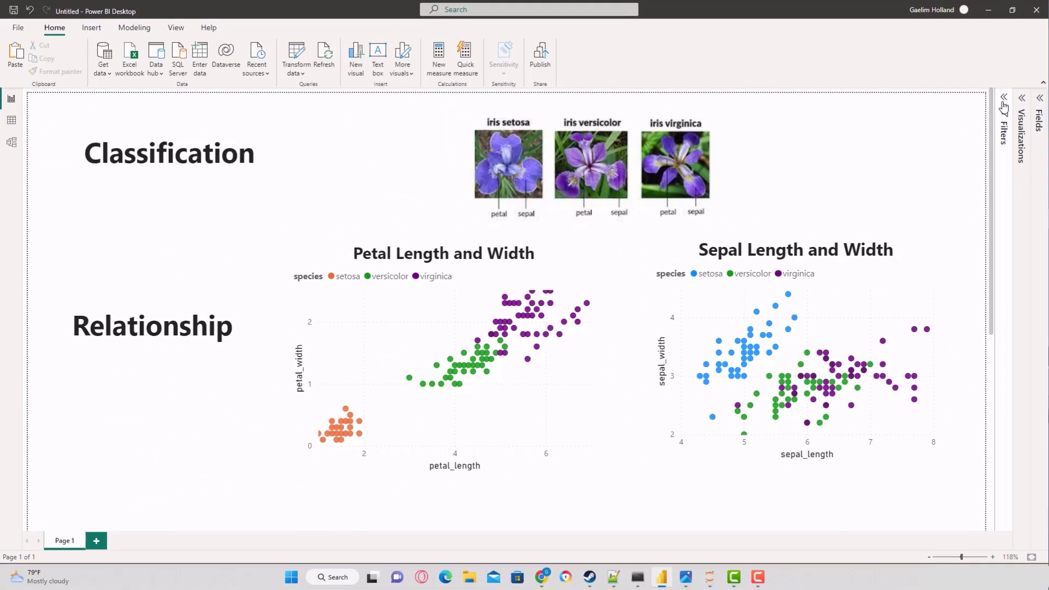
Expand the Filters pane, then exclude versicolor in the species filter and include it again
click(1000, 131)
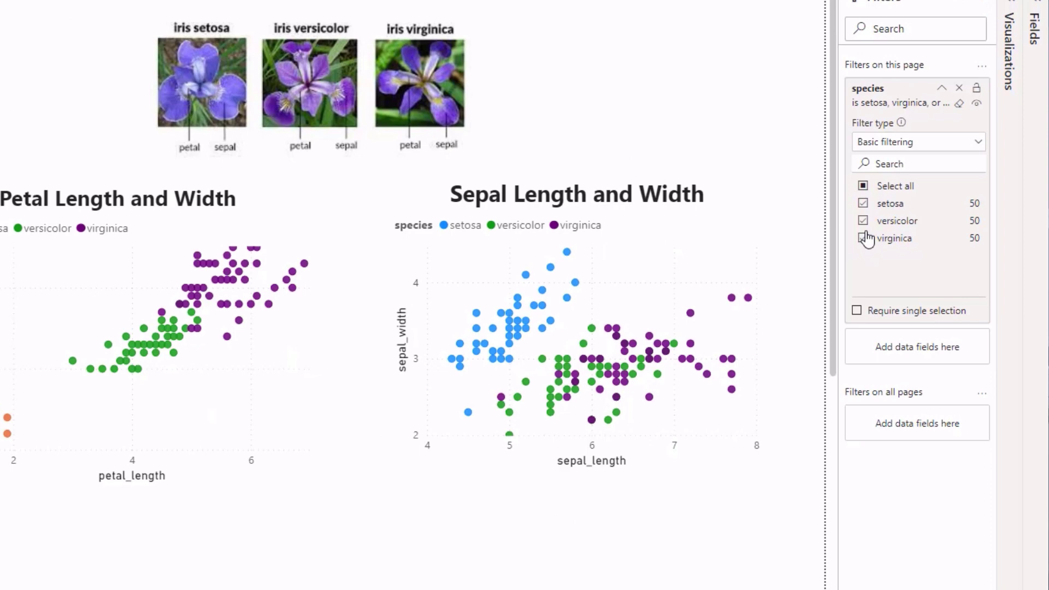
click(863, 238)
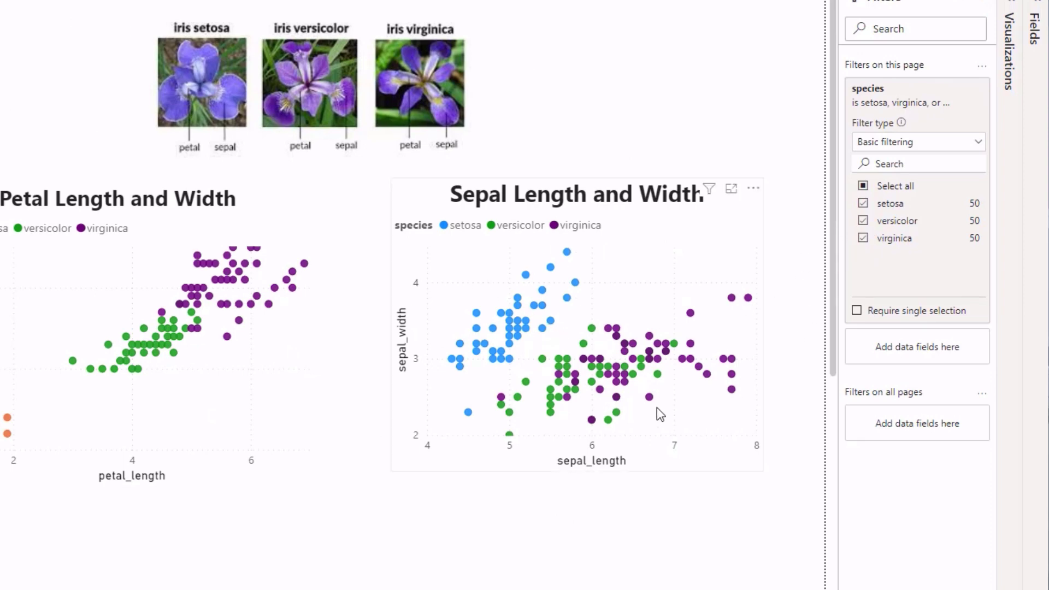
click(863, 221)
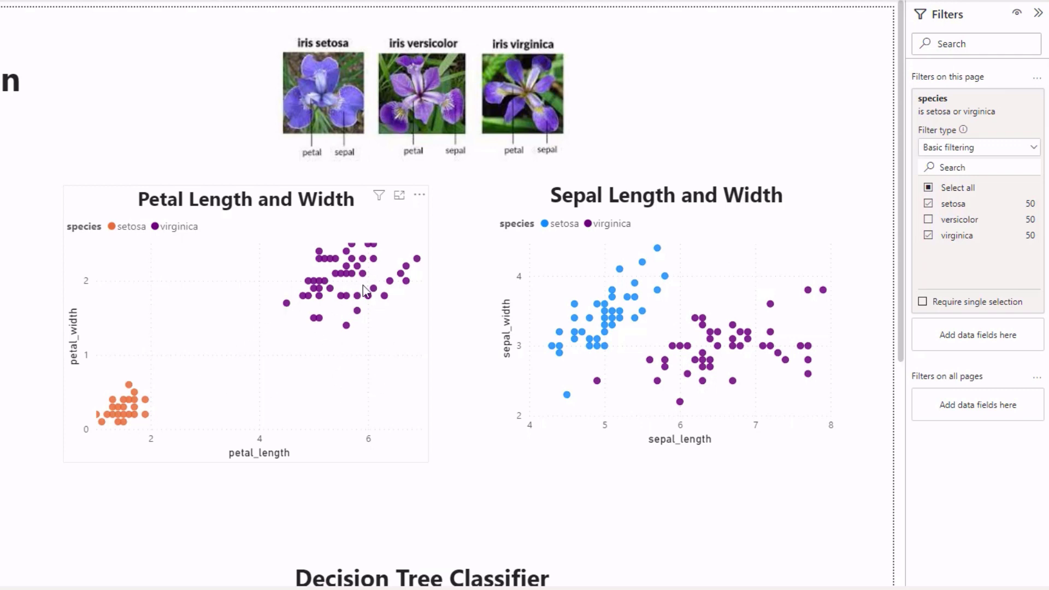
click(928, 220)
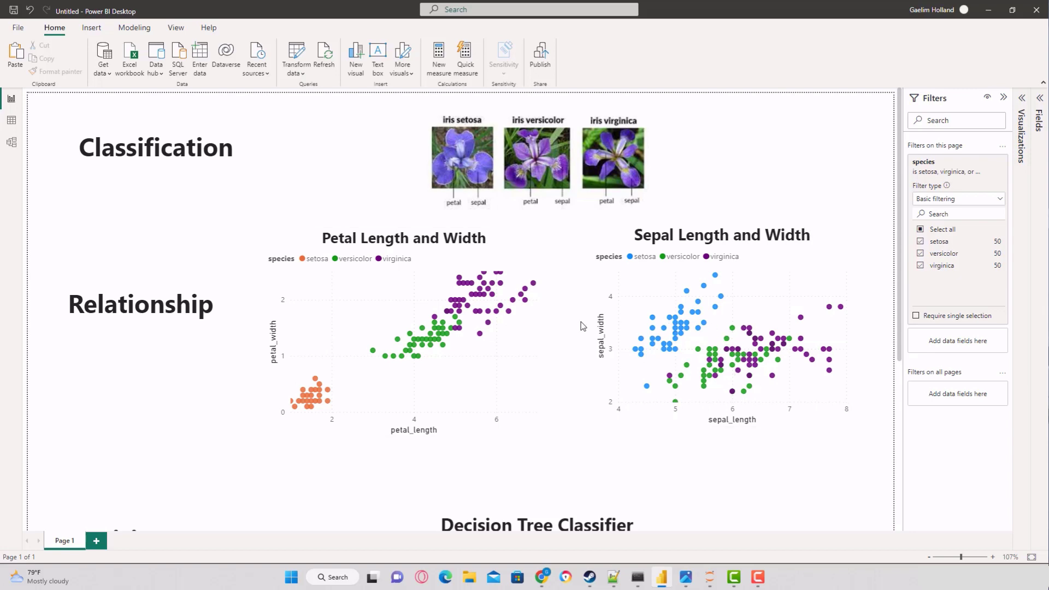
Scroll down to the decision tree and exclude versicolor in the species filter
scroll(583, 324, down, 5)
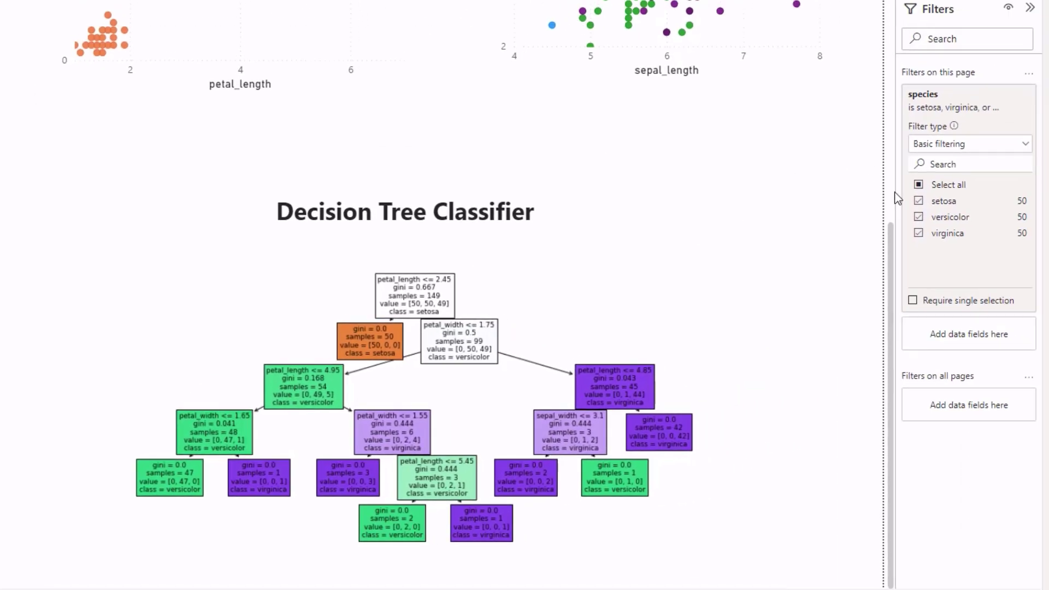
click(919, 217)
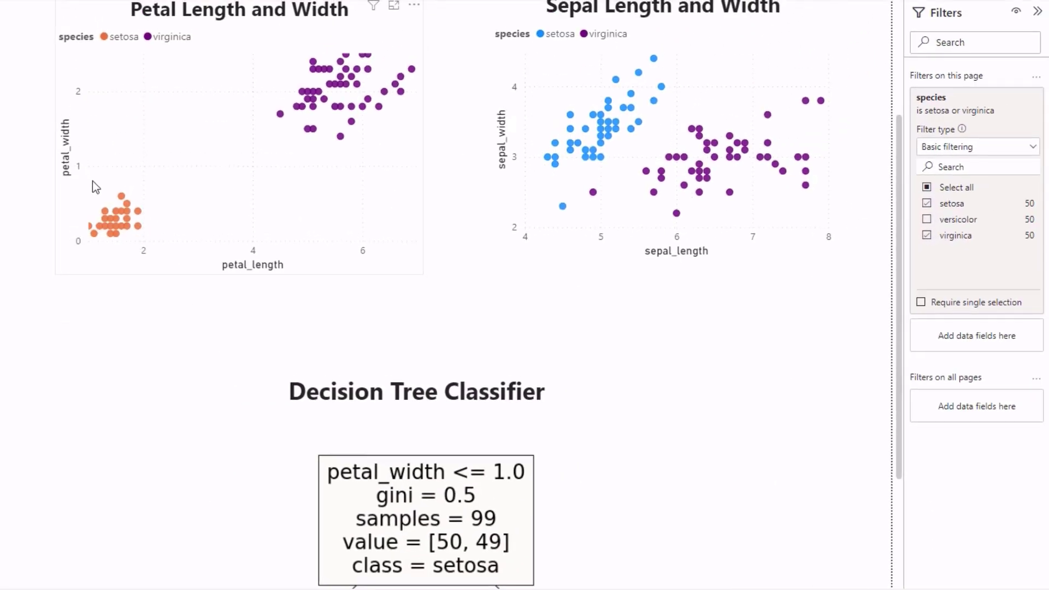
Scroll through the report and include versicolor again in the species filter
scroll(219, 274, down, 3)
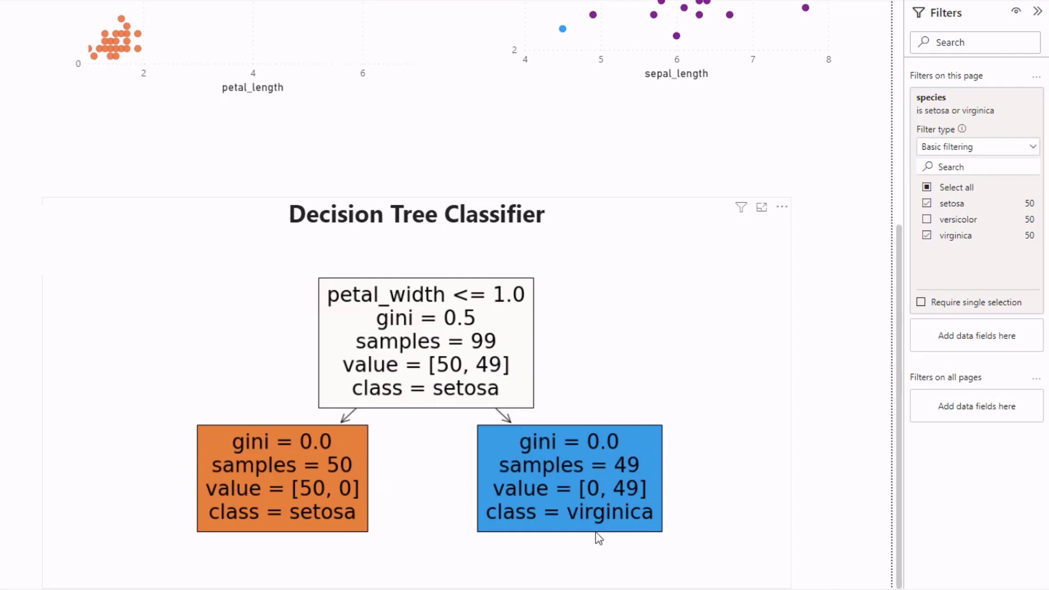
scroll(590, 519, up, 3)
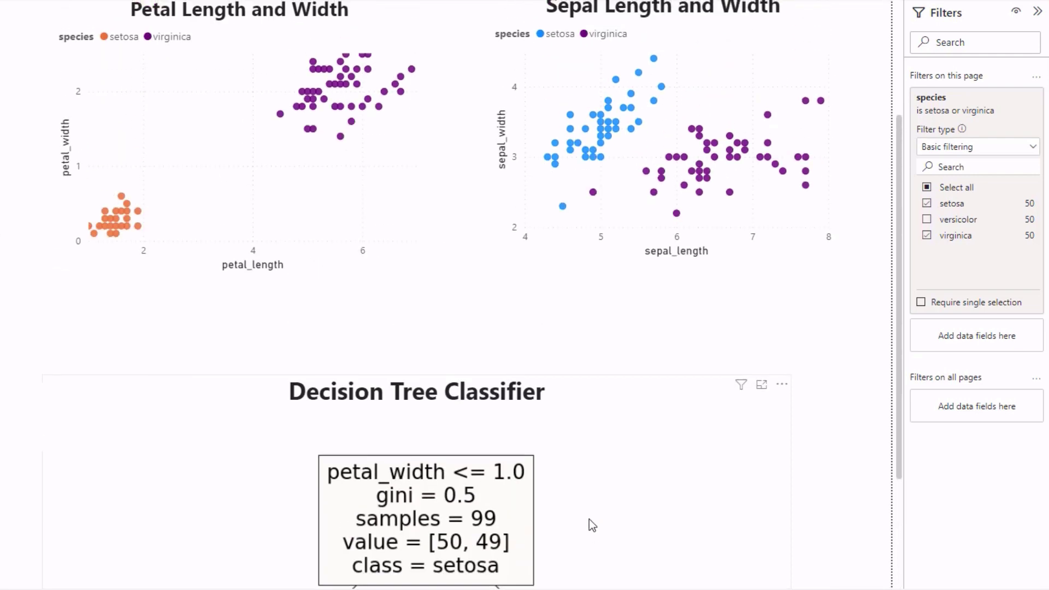
scroll(587, 516, up, 2)
scroll(604, 210, down, 5)
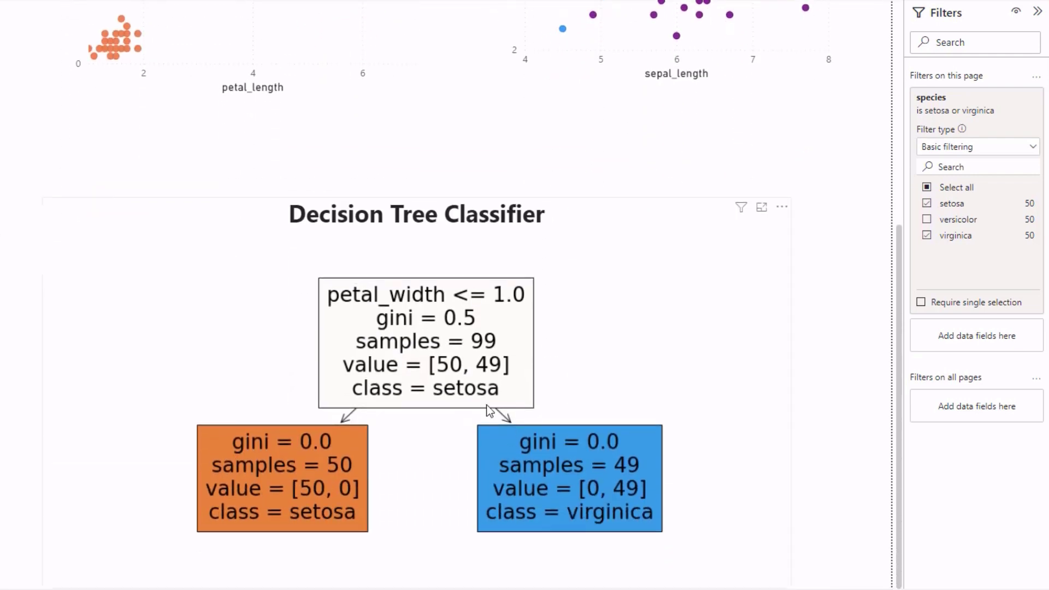
scroll(432, 319, up, 5)
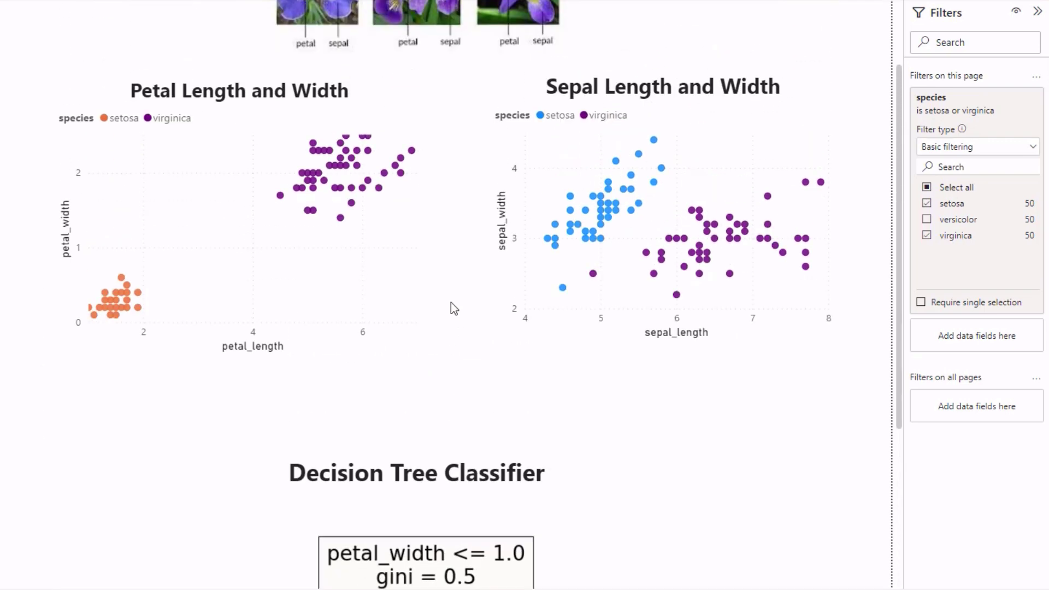
scroll(440, 306, down, 3)
scroll(401, 461, down, 2)
scroll(410, 459, up, 2)
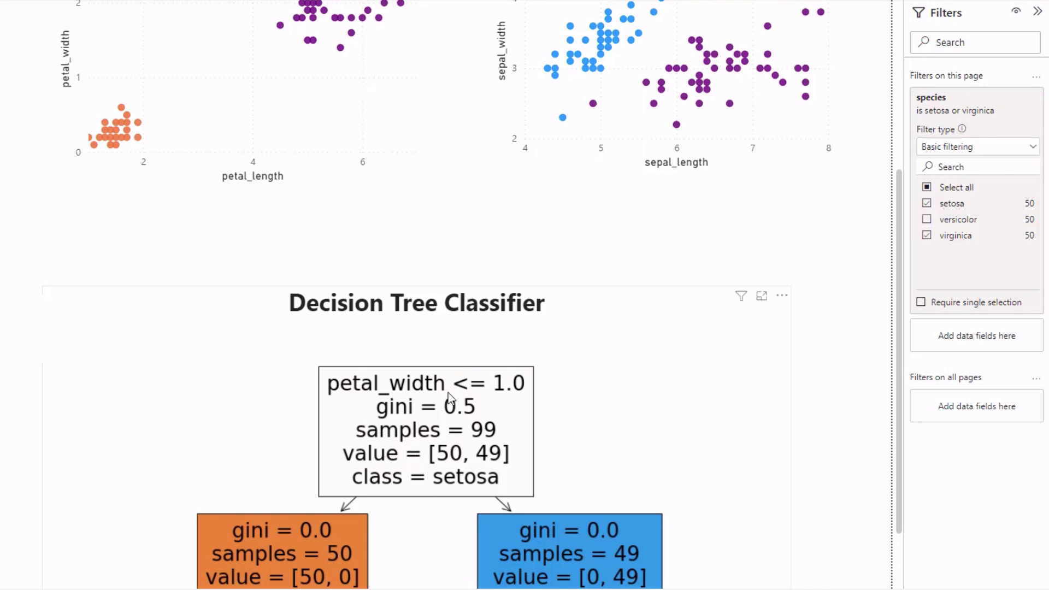
scroll(303, 392, up, 4)
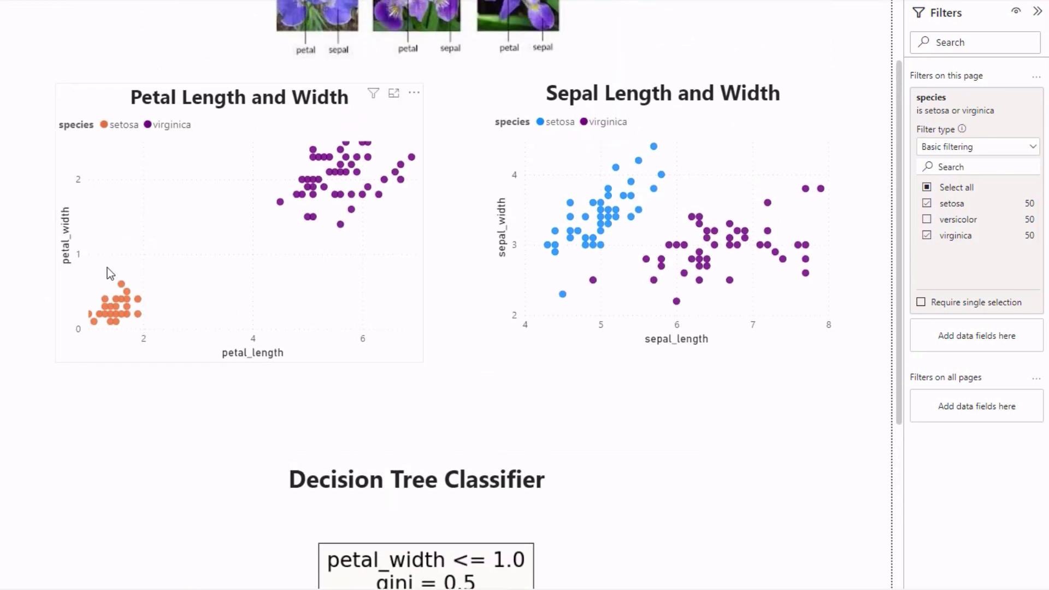
scroll(480, 300, down, 6)
scroll(888, 247, up, 2)
click(927, 219)
scroll(383, 350, down, 2)
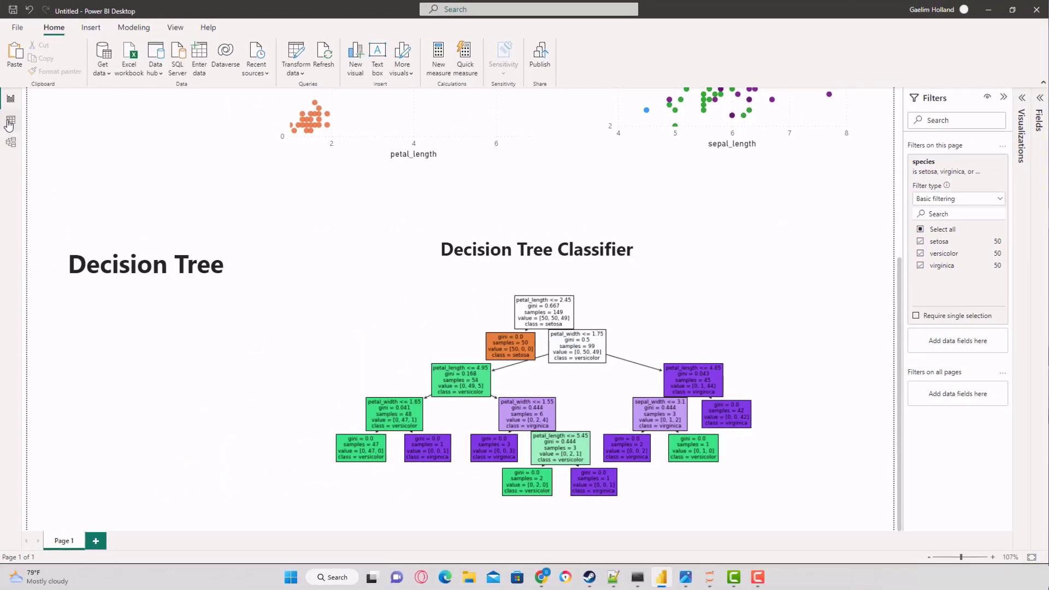
Check the species column values in Table view, then open the dataset in Power Query Editor
click(9, 123)
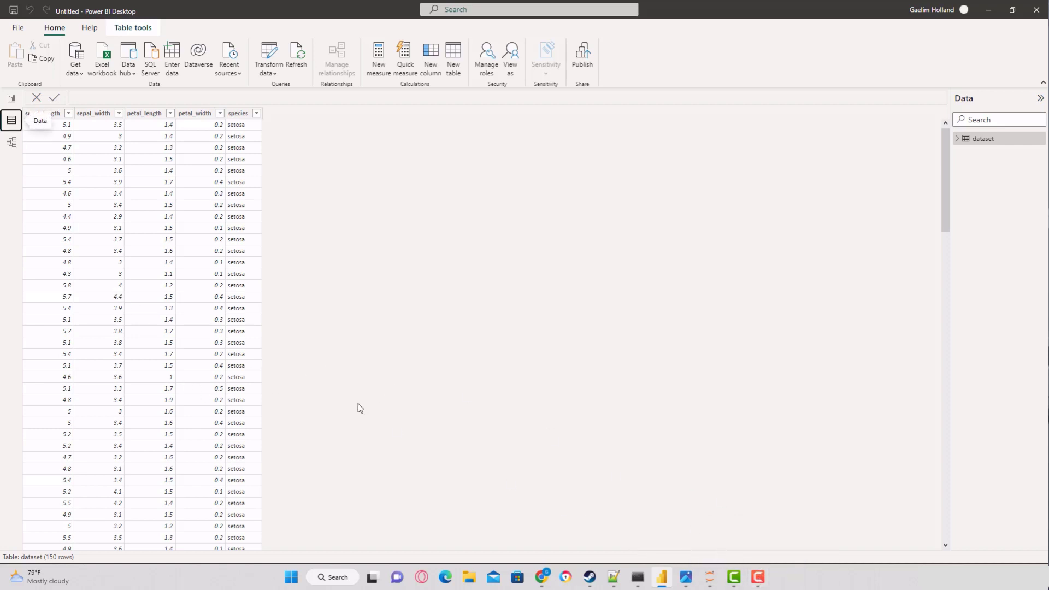
click(759, 584)
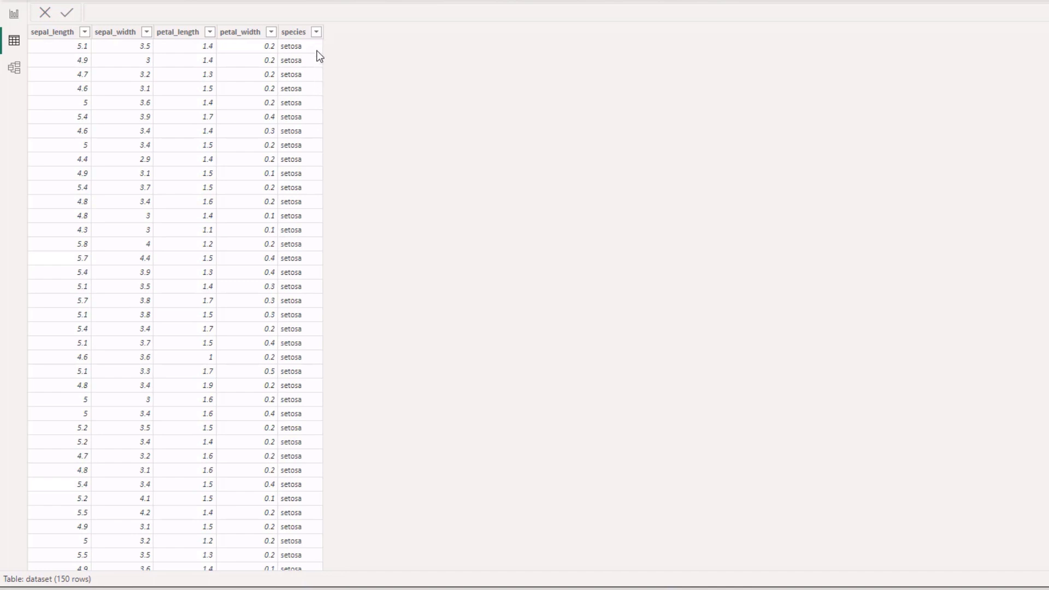
click(316, 33)
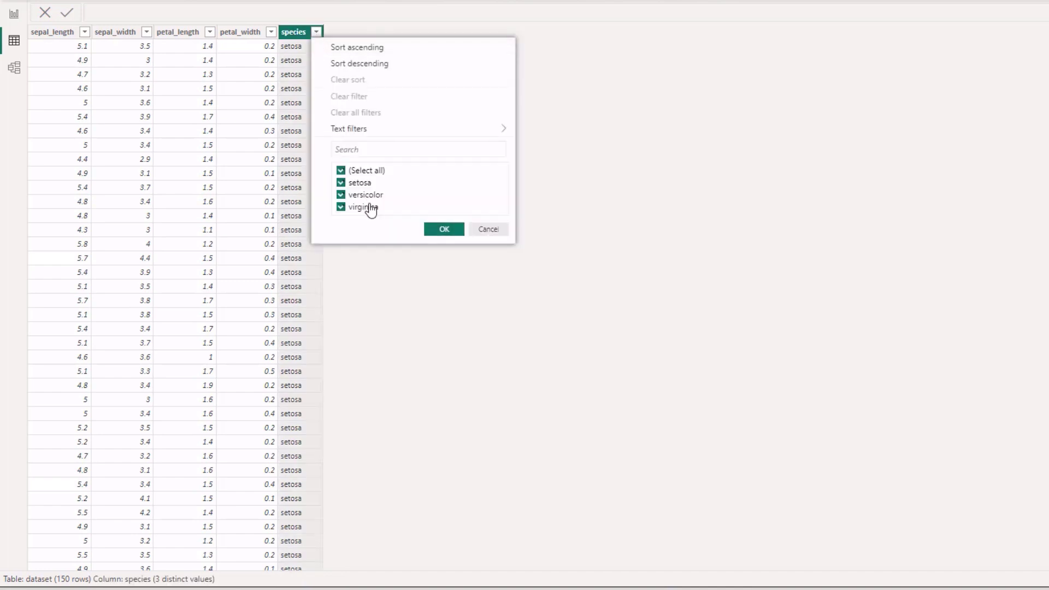
click(390, 303)
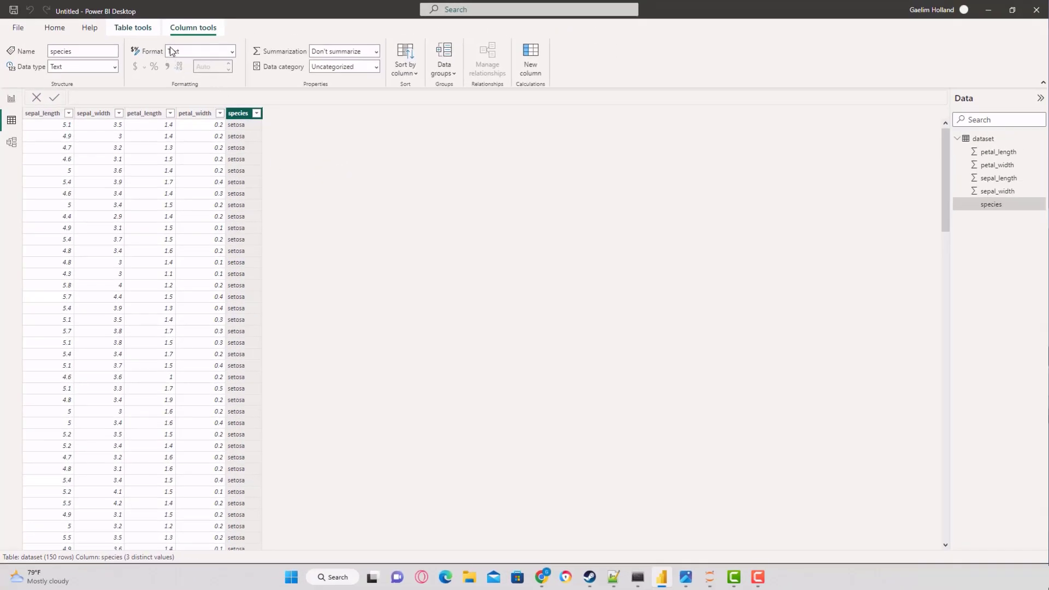
click(53, 28)
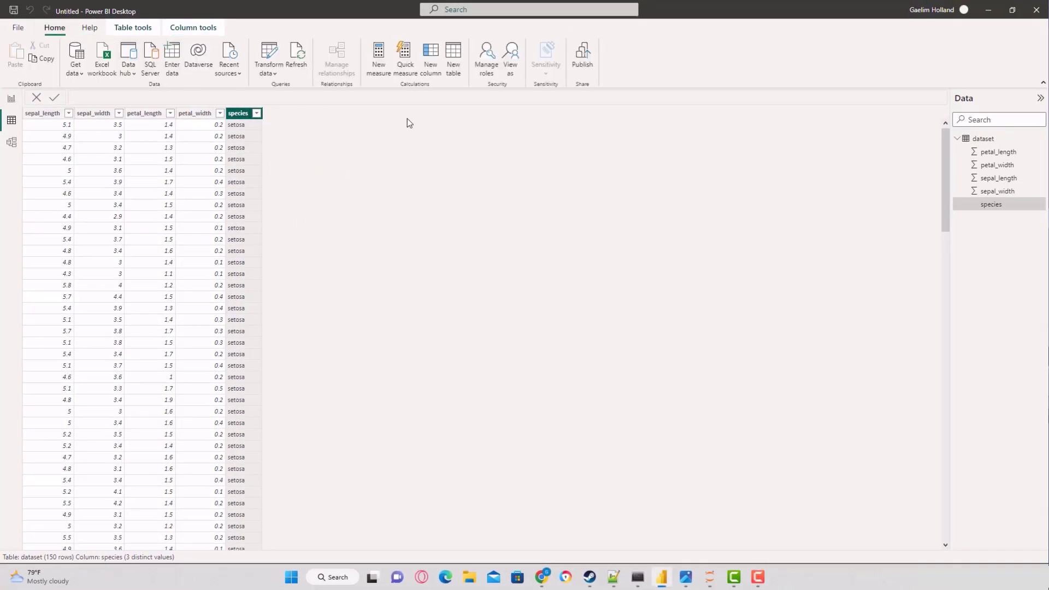
click(262, 57)
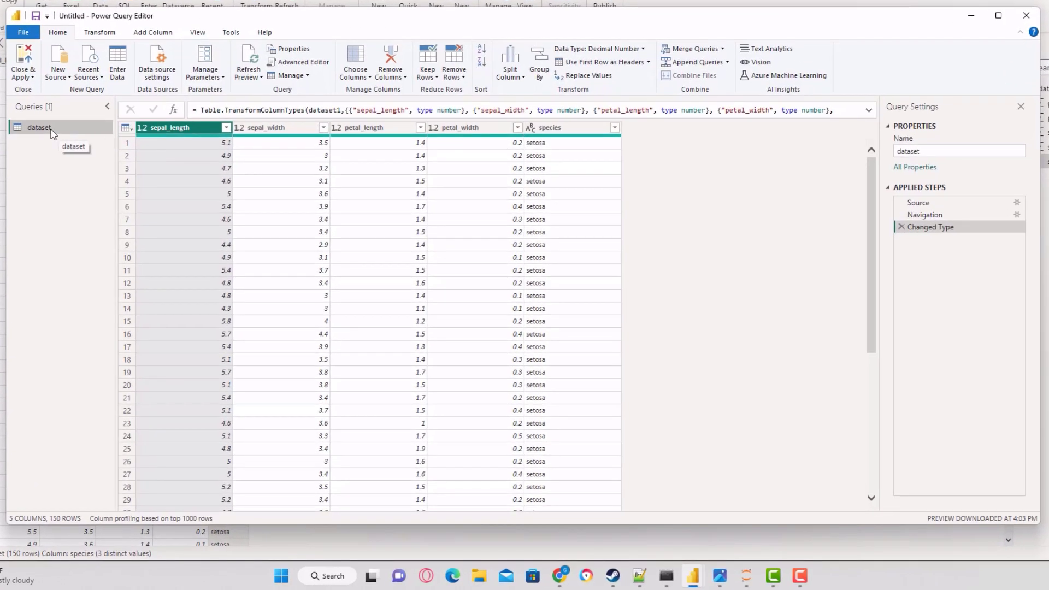
Review the Source step's seaborn Python script, then Close & Apply the query editor
click(1017, 203)
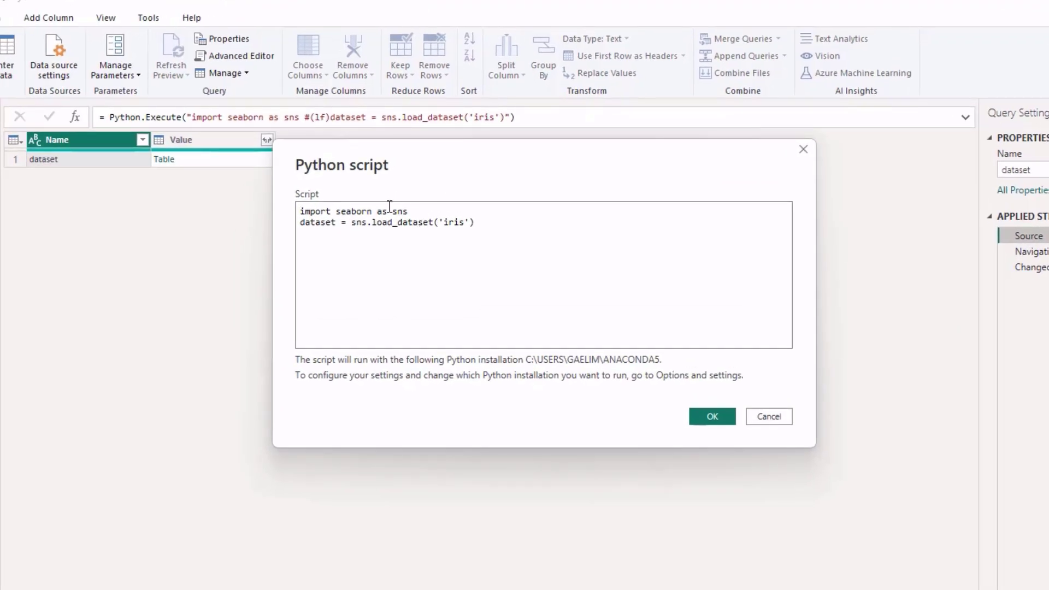
drag(421, 211, 395, 211)
drag(341, 222, 468, 223)
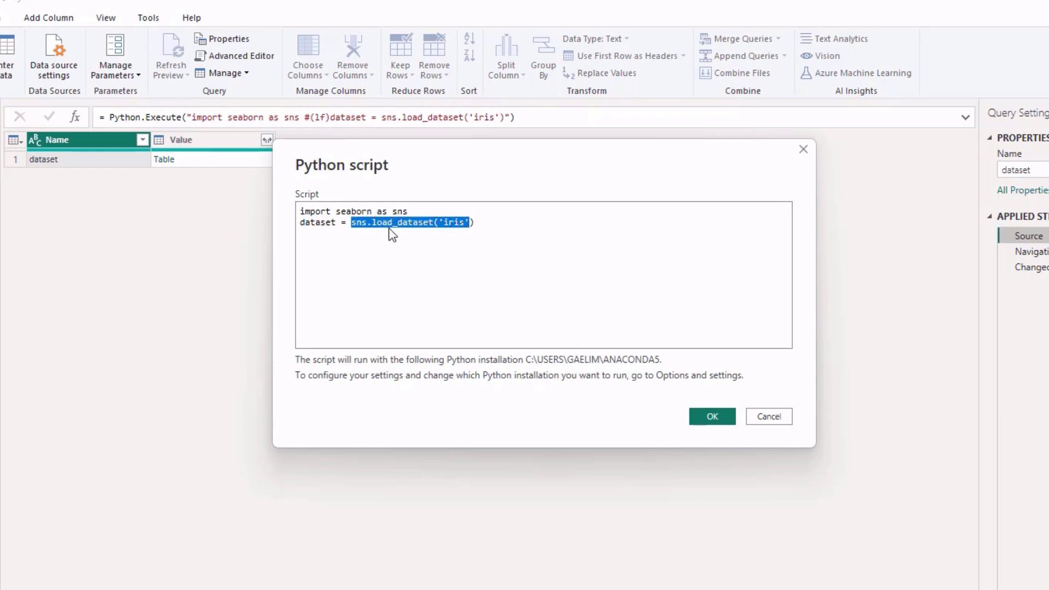
click(456, 223)
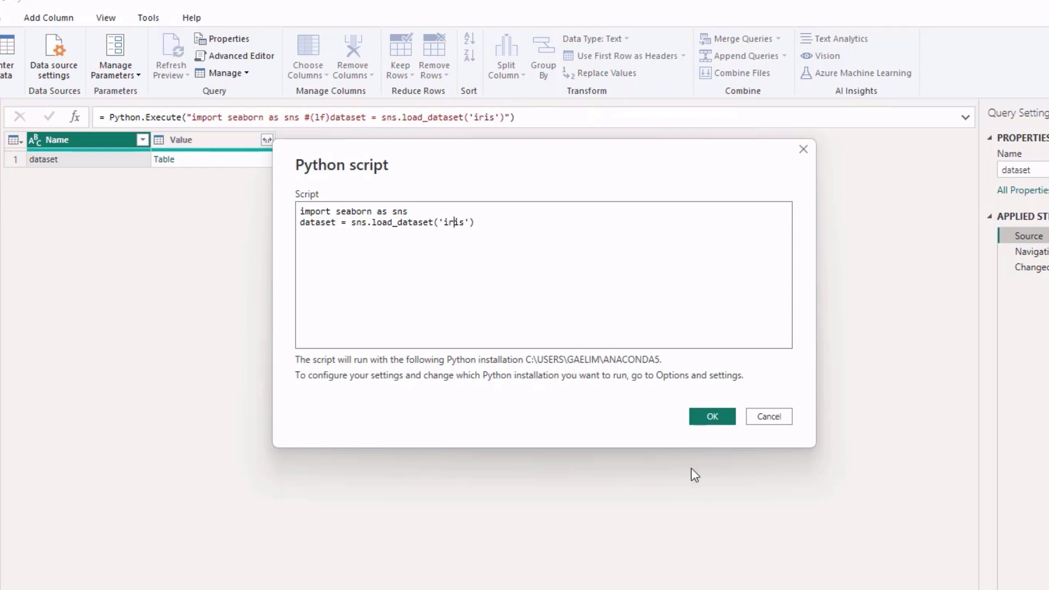
click(711, 417)
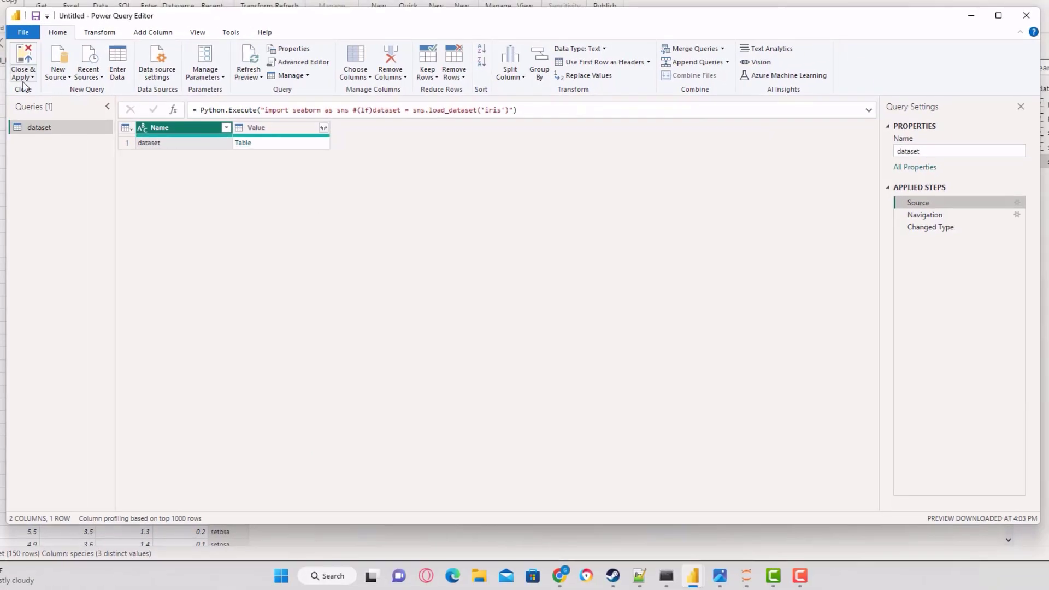
click(17, 77)
click(48, 90)
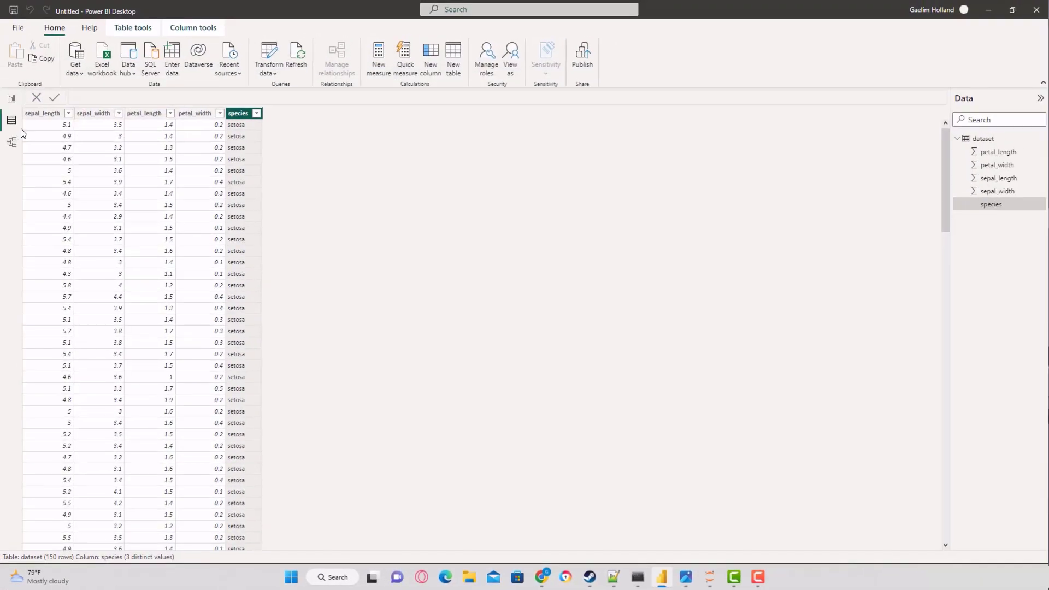
Return to Report view, then exclude versicolor in the species filter and include it again
click(12, 99)
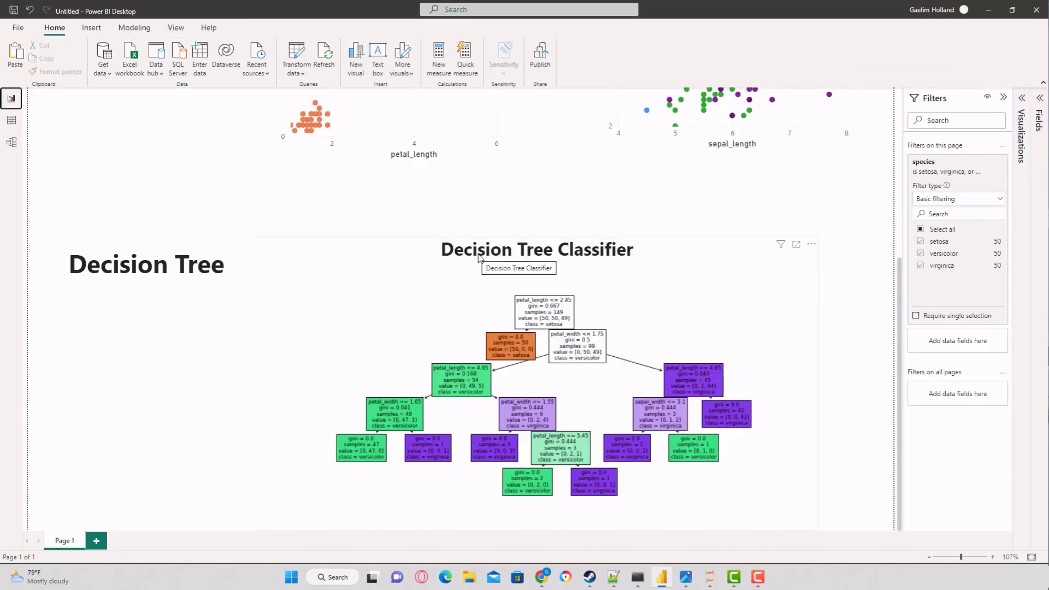
scroll(479, 256, up, 1)
scroll(484, 249, down, 1)
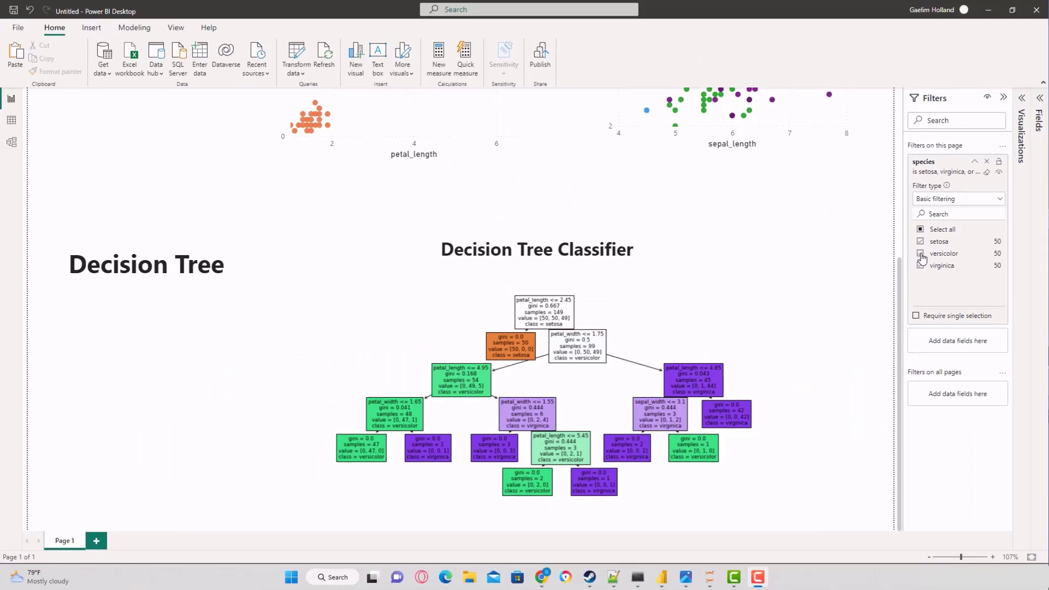
click(920, 254)
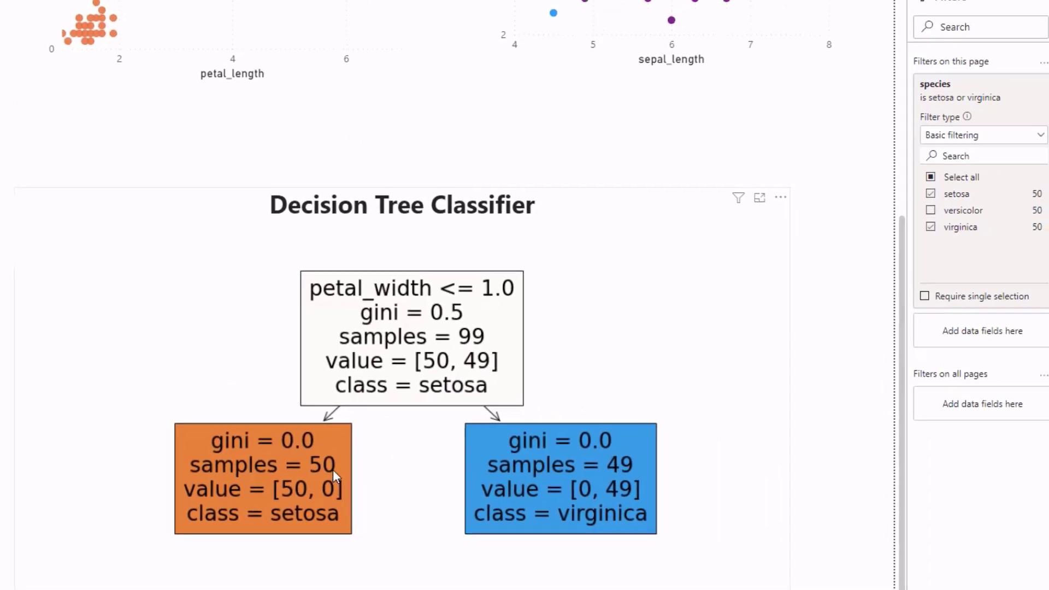
click(927, 212)
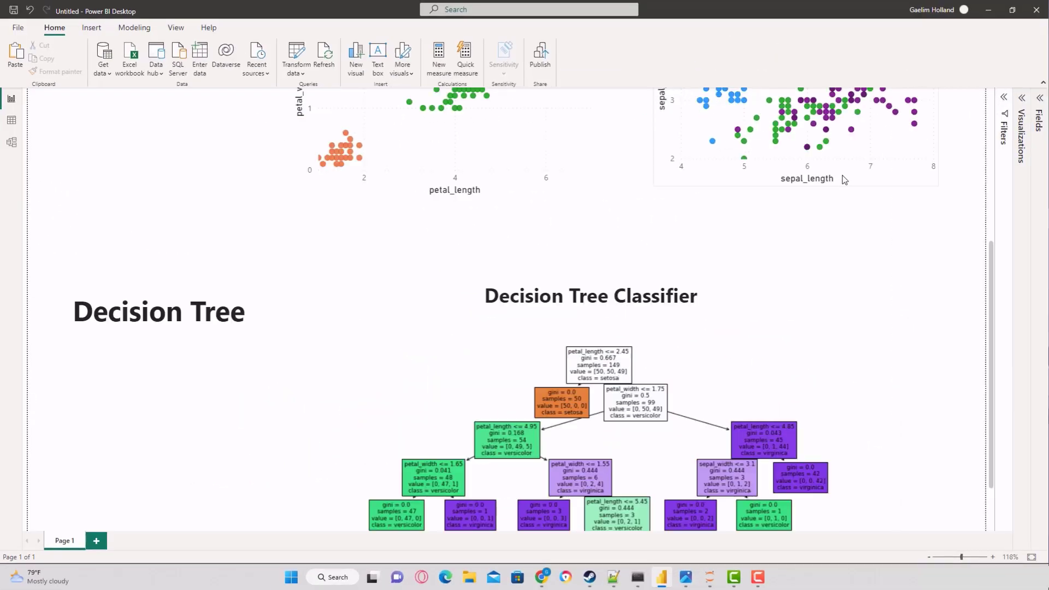
Select the Decision Tree visual, expand the Fields and Visualizations panes, and expand its Python script
scroll(610, 281, down, 3)
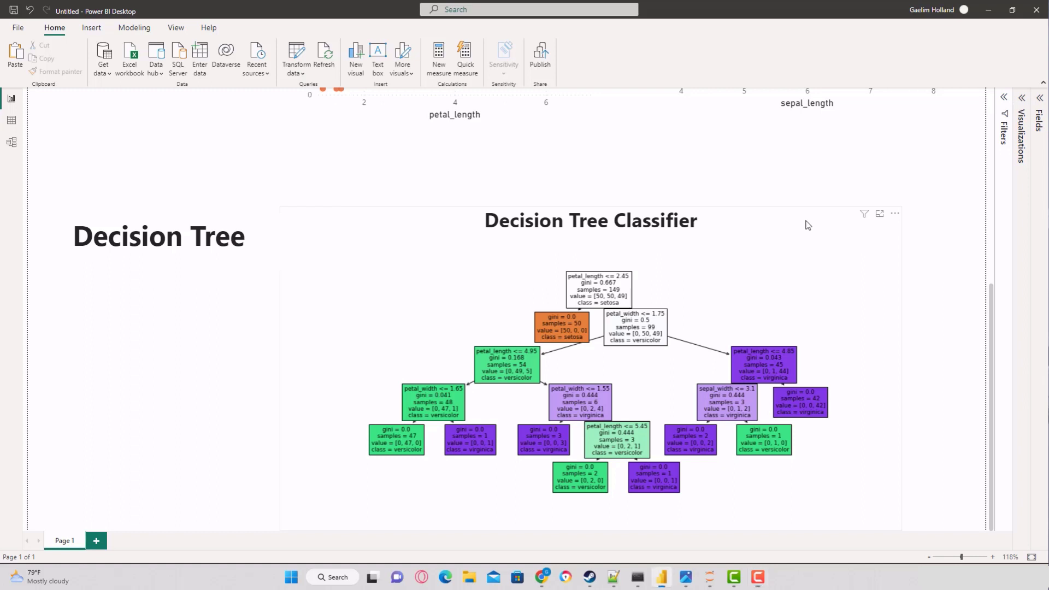
click(806, 226)
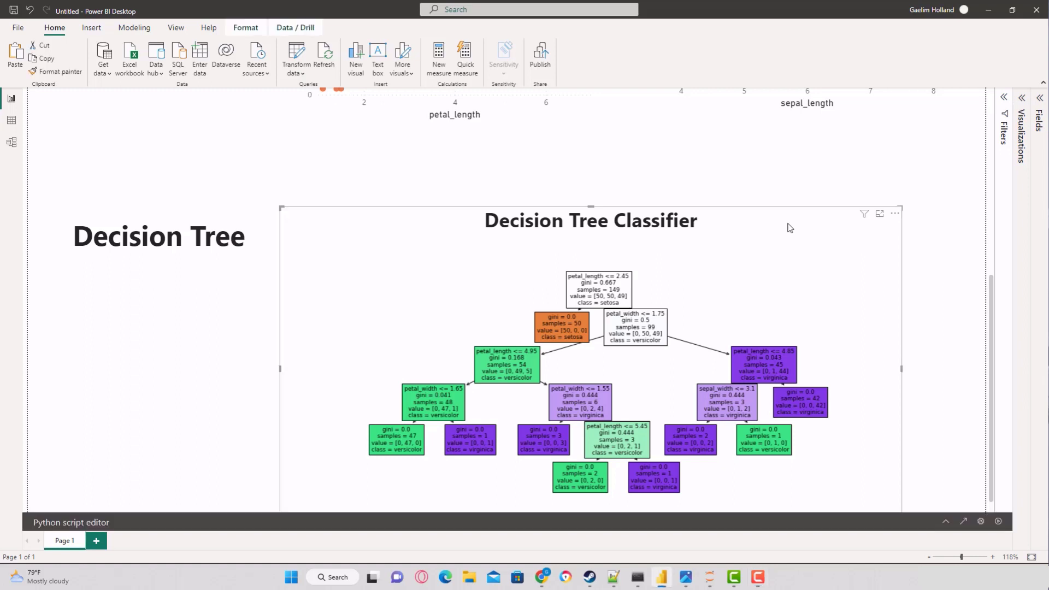
click(1038, 108)
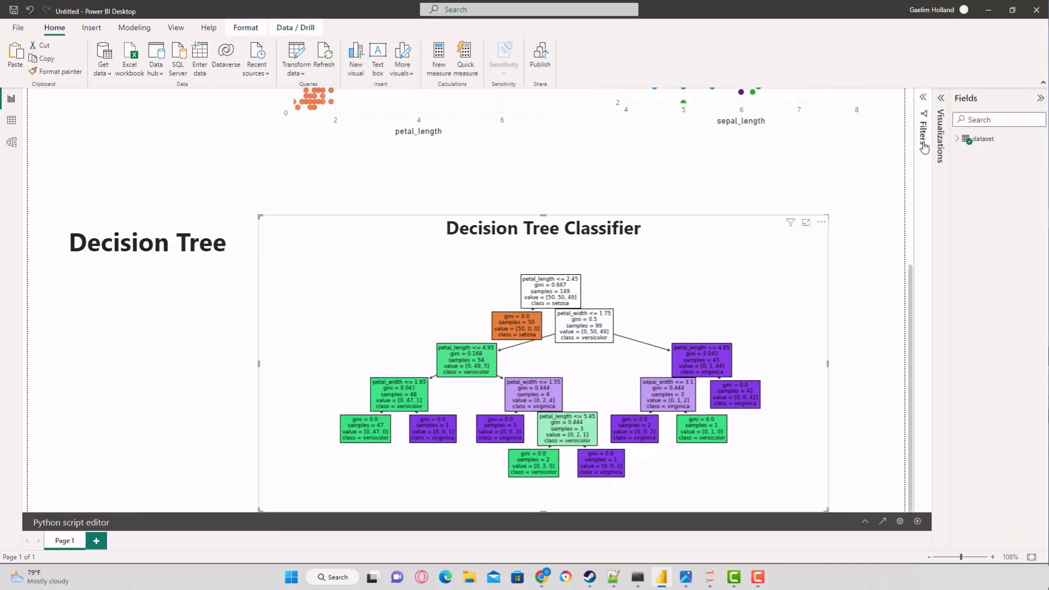
click(941, 98)
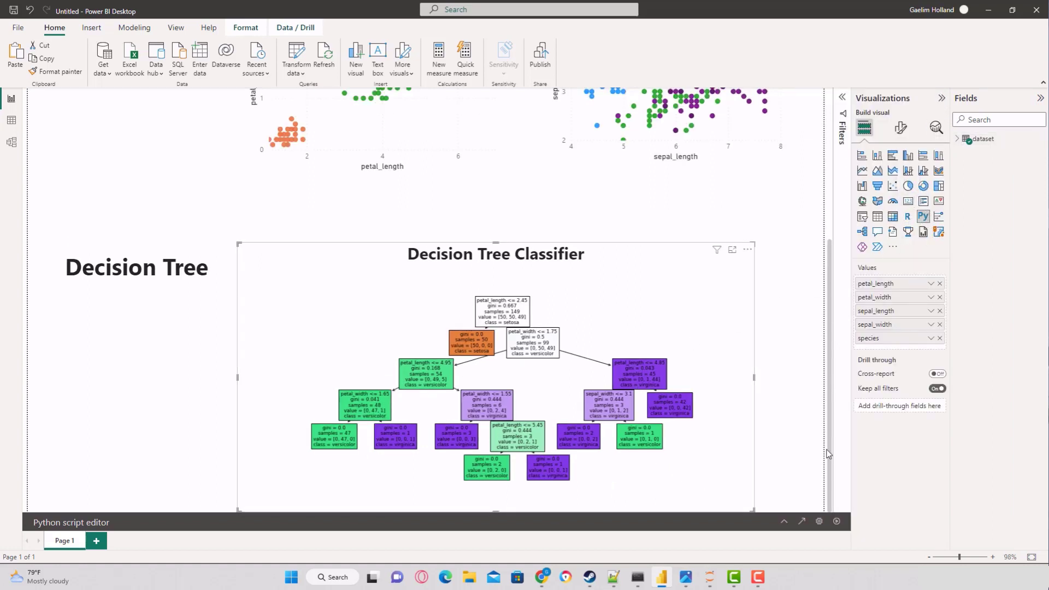
click(784, 522)
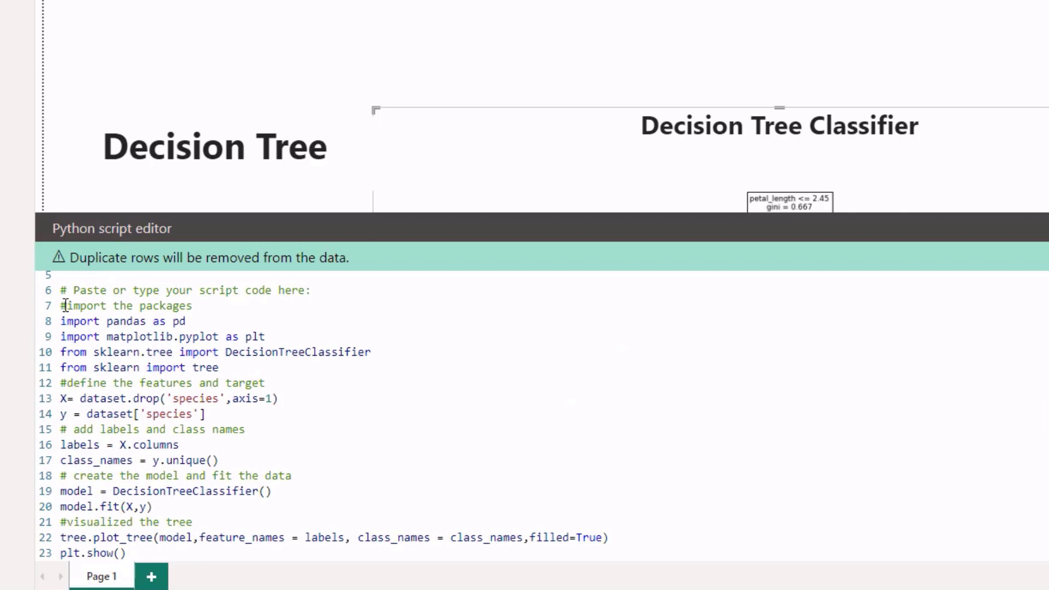
drag(66, 305, 191, 305)
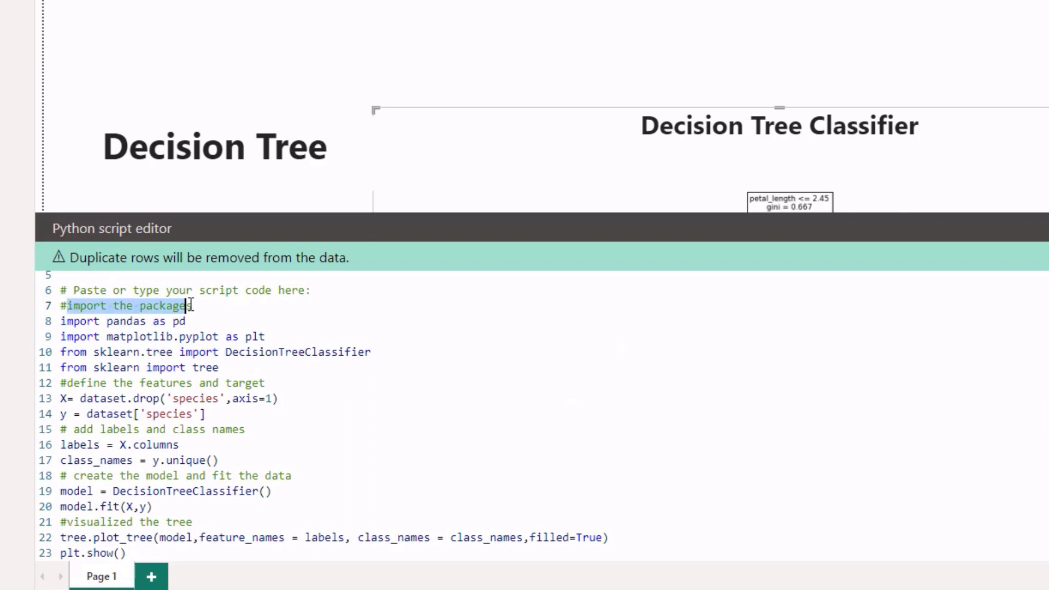
click(66, 305)
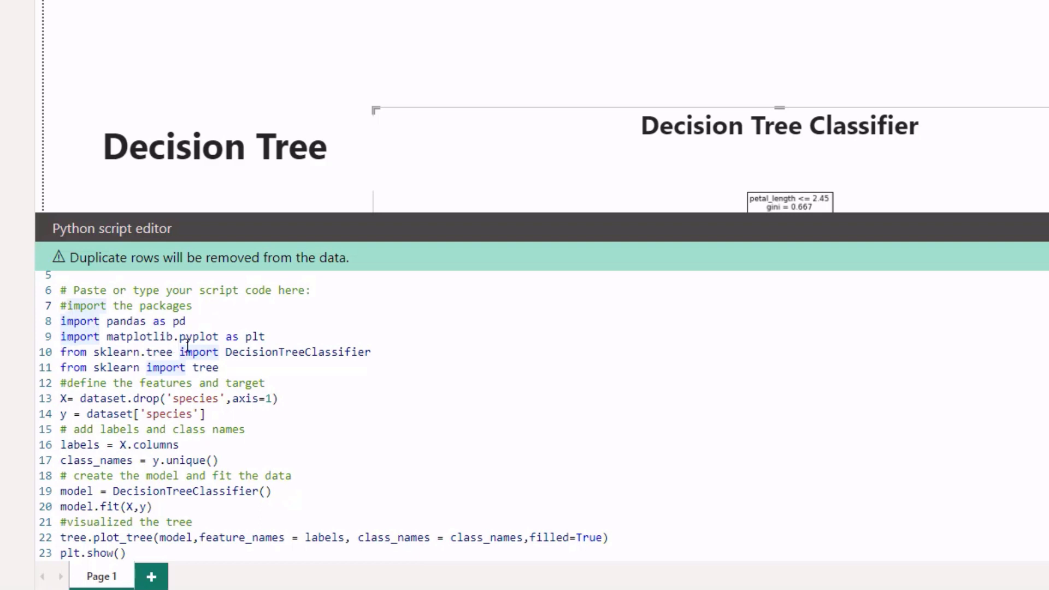
drag(277, 336, 245, 337)
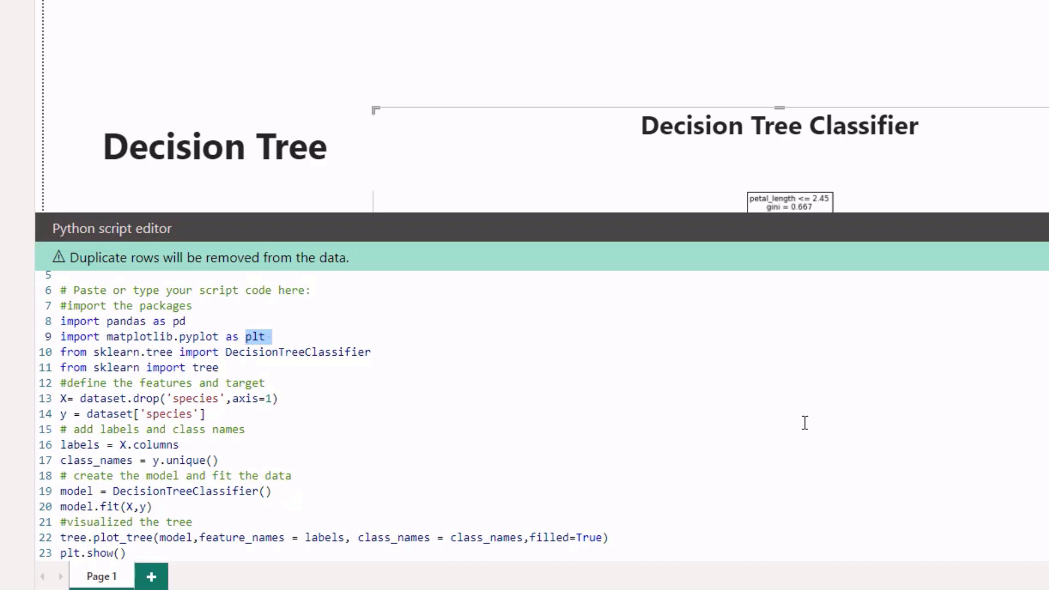
scroll(212, 344, up, 1)
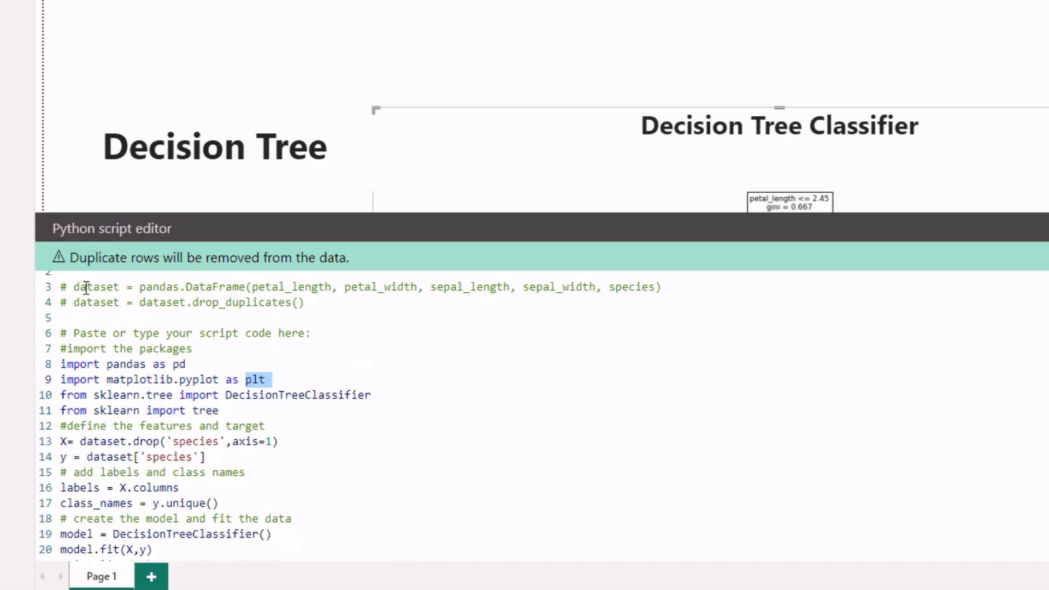
drag(73, 287, 362, 318)
click(285, 310)
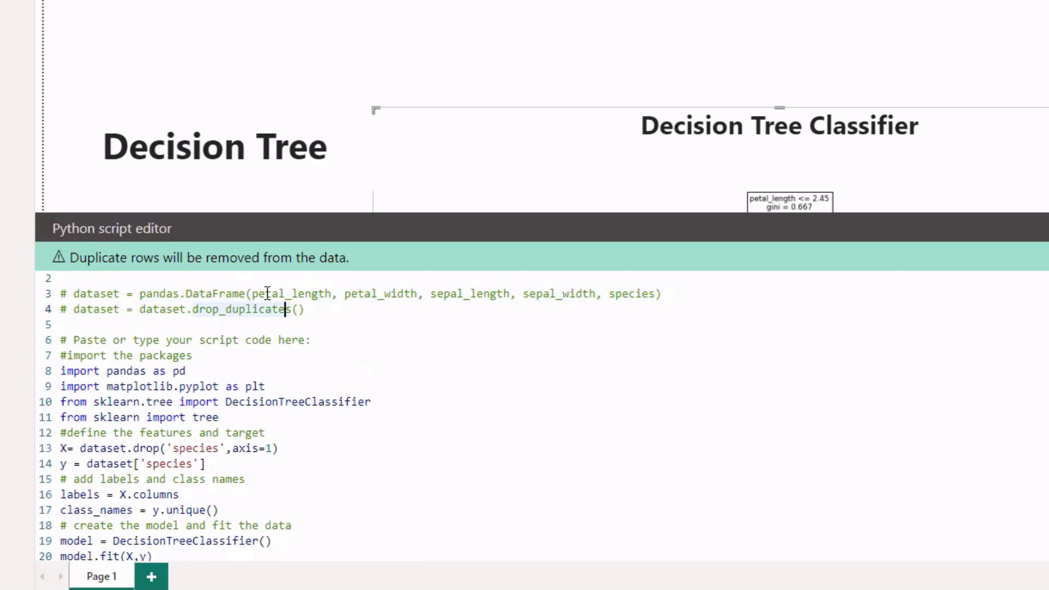
drag(251, 294, 655, 295)
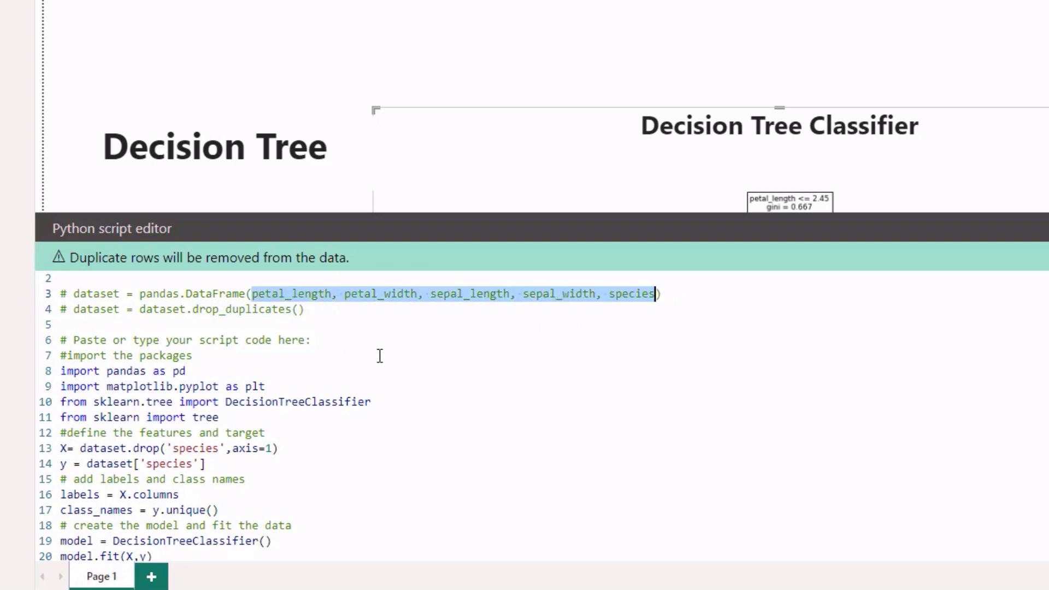
scroll(379, 358, down, 1)
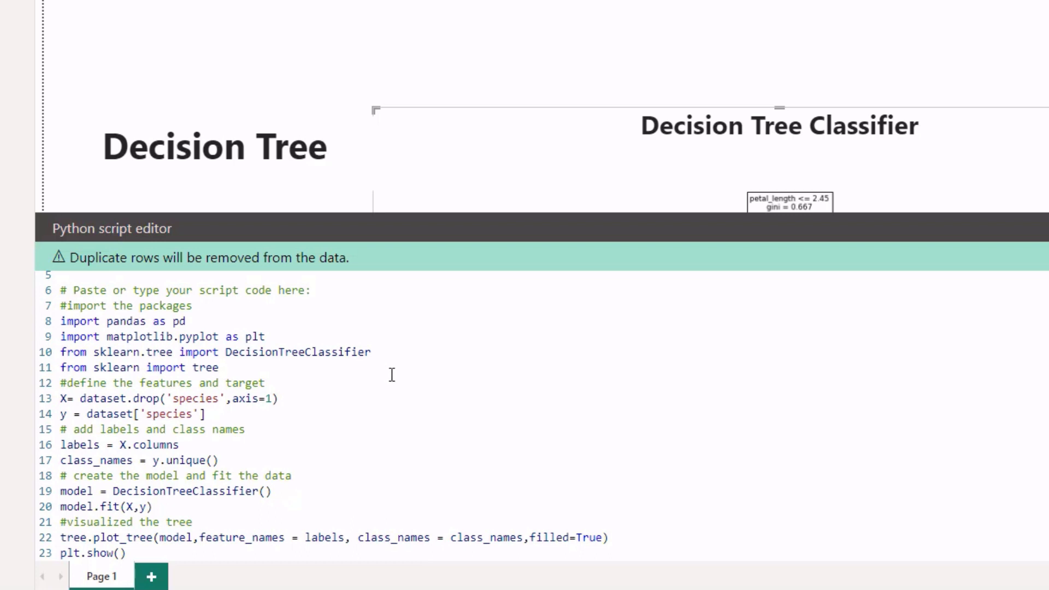
drag(206, 414, 133, 416)
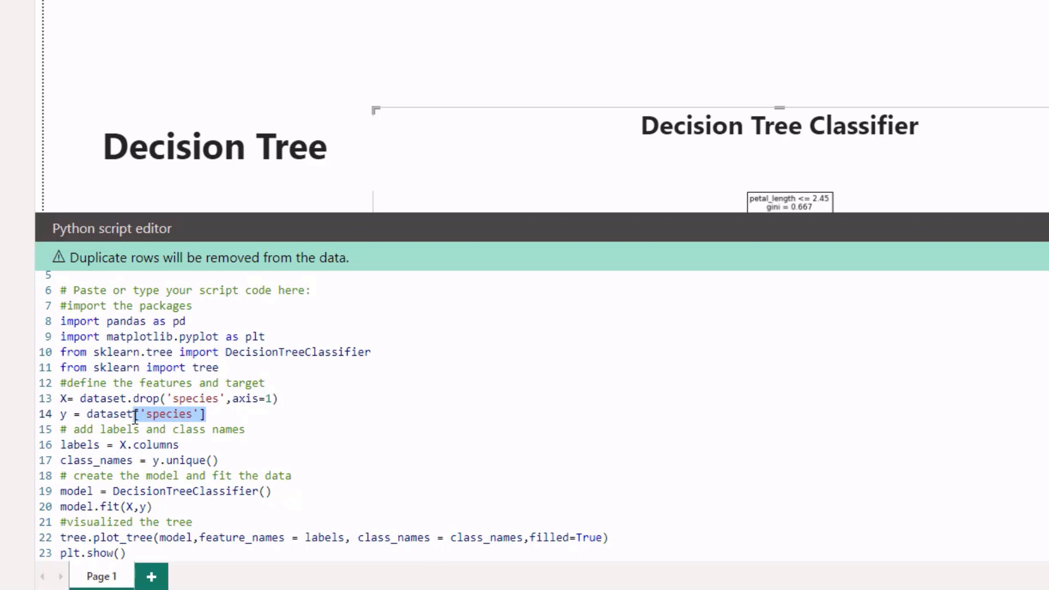
drag(136, 416, 90, 419)
click(61, 415)
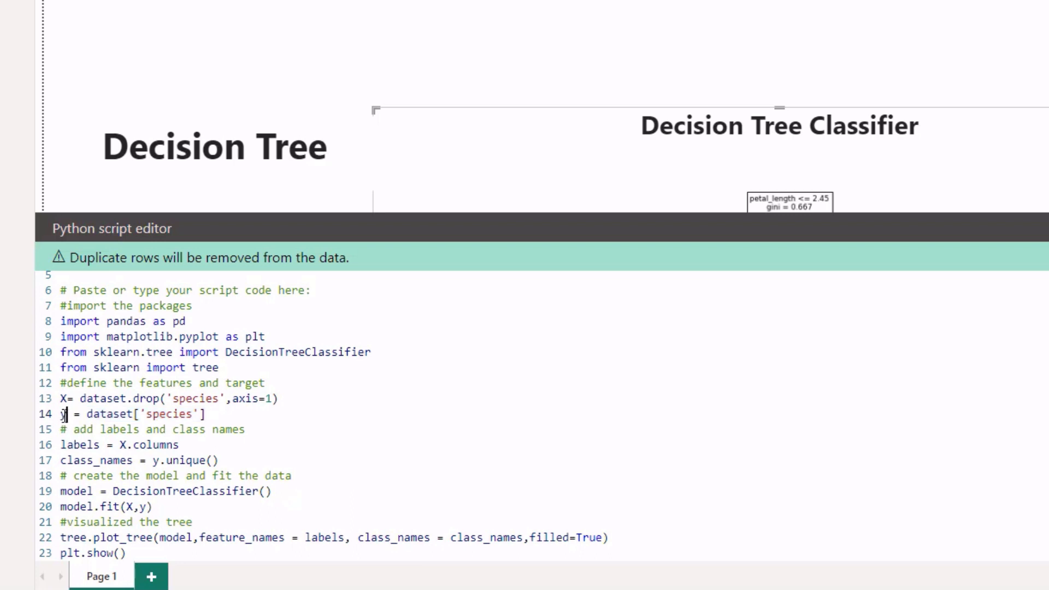
double_click(64, 415)
drag(134, 398, 280, 399)
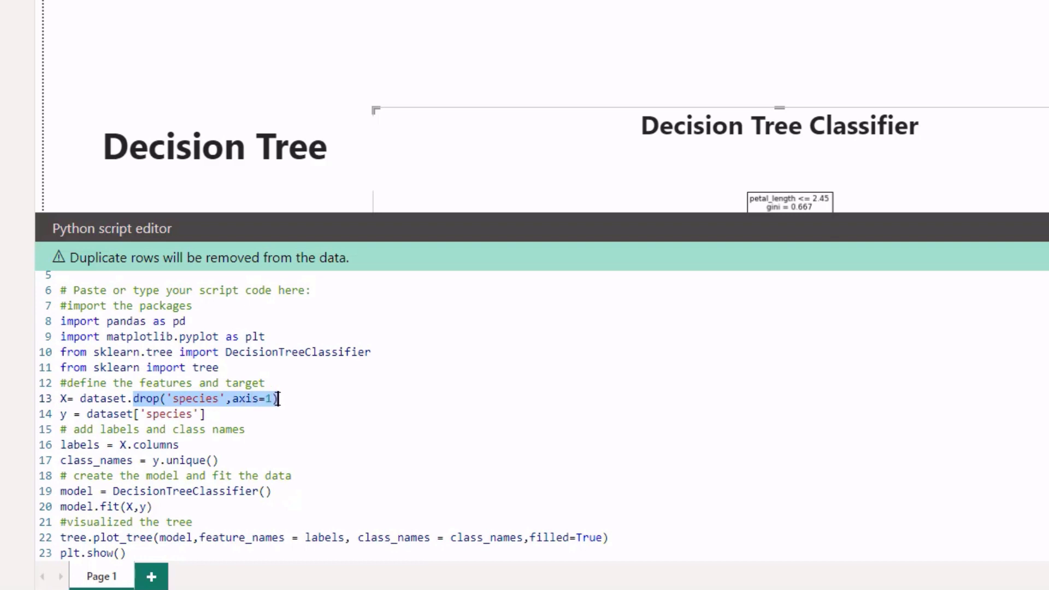
click(231, 398)
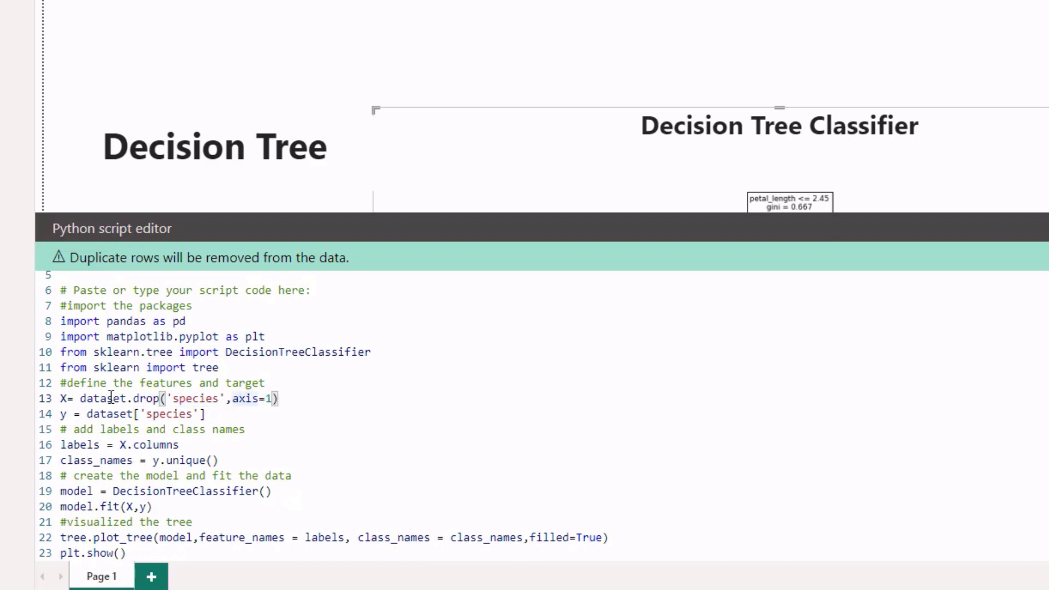
drag(79, 399, 126, 398)
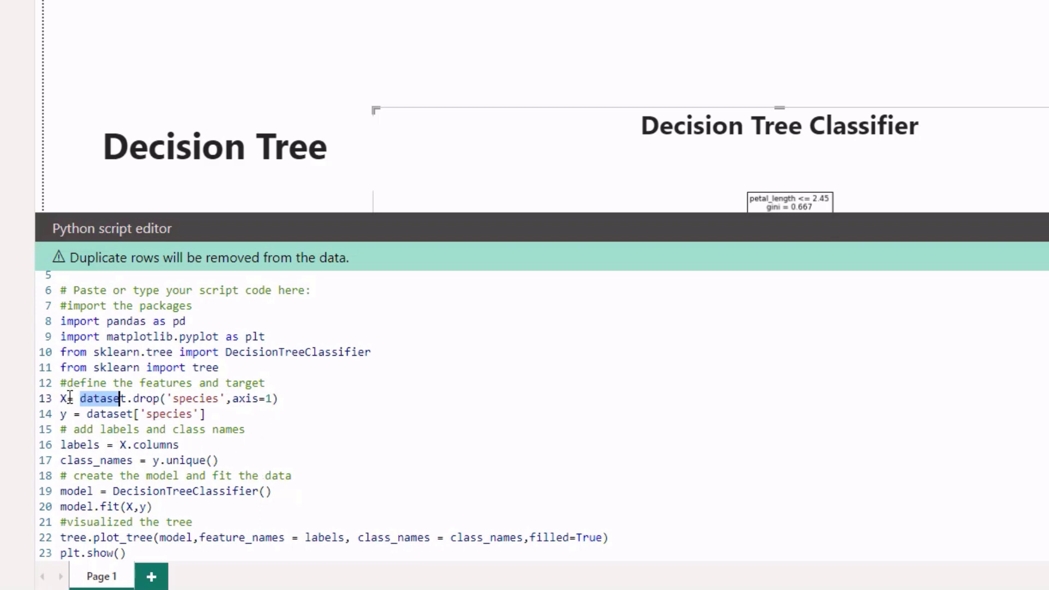
click(67, 398)
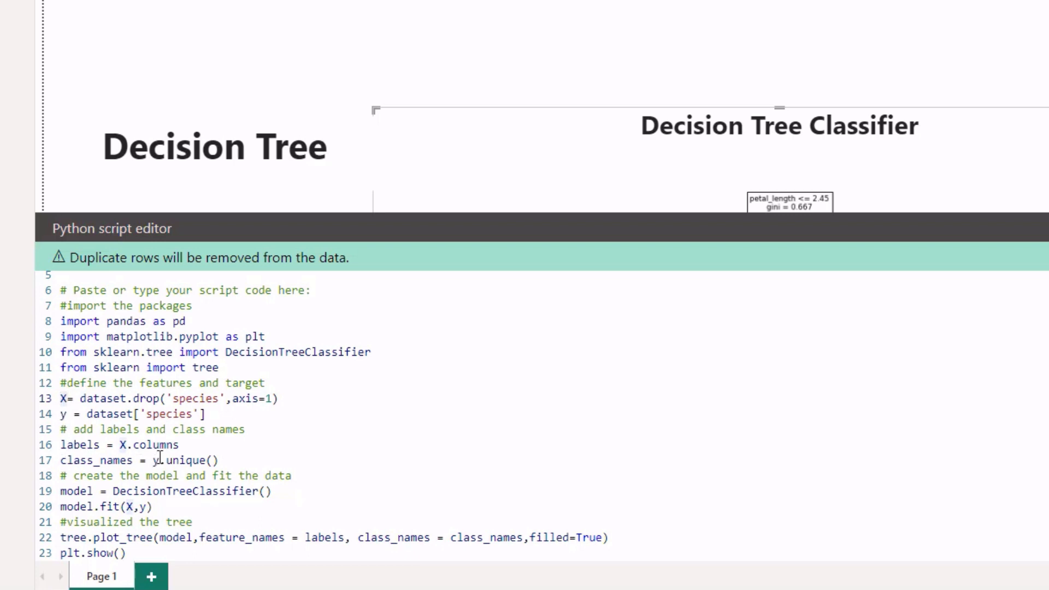
drag(218, 462, 153, 465)
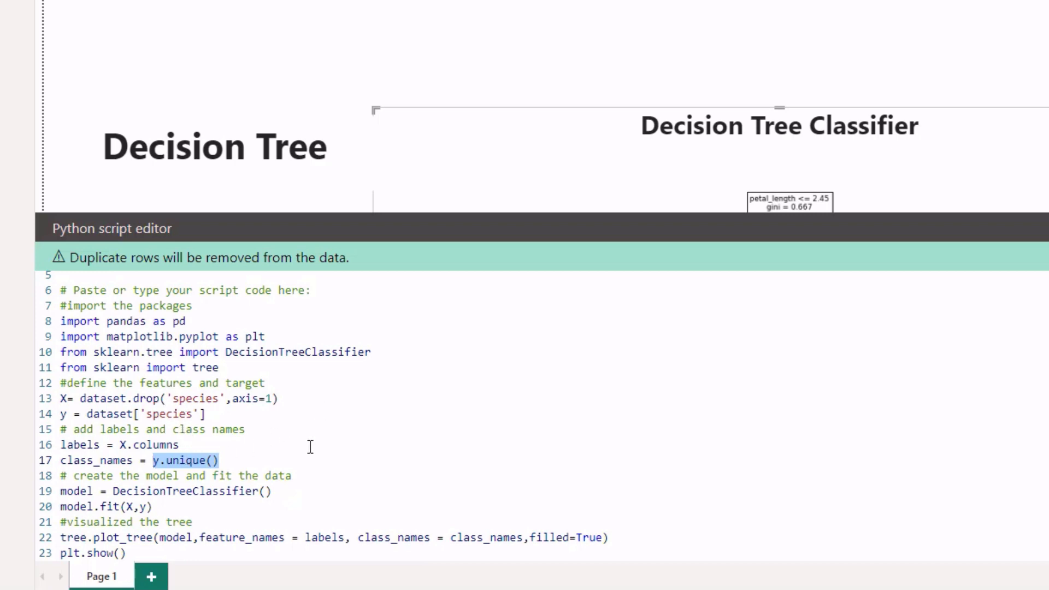
click(185, 446)
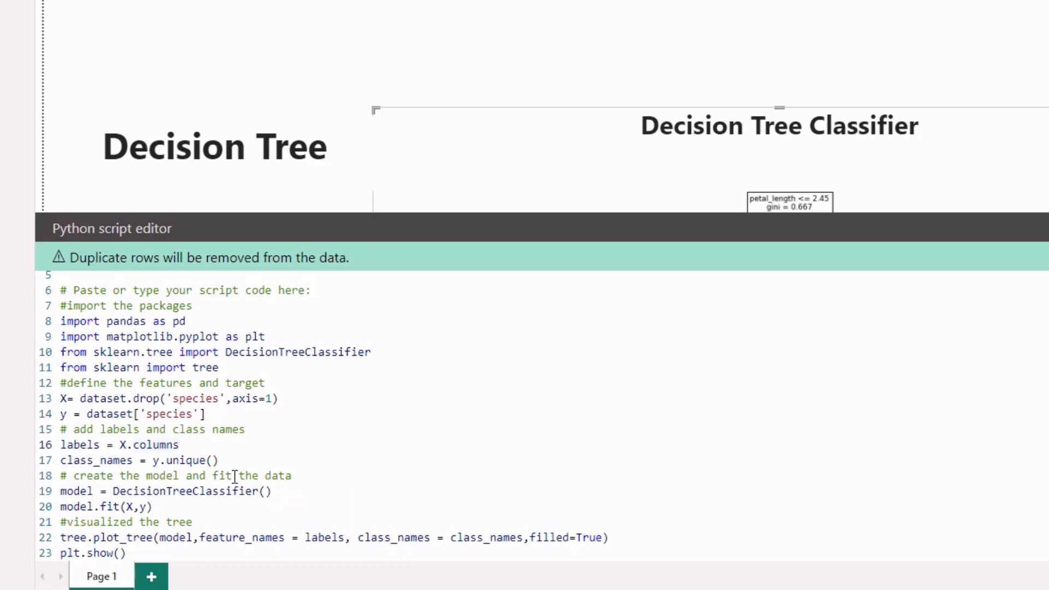
Inspect the tree and model.fit lines, then collapse the Python script editor to show the full tree
double_click(82, 538)
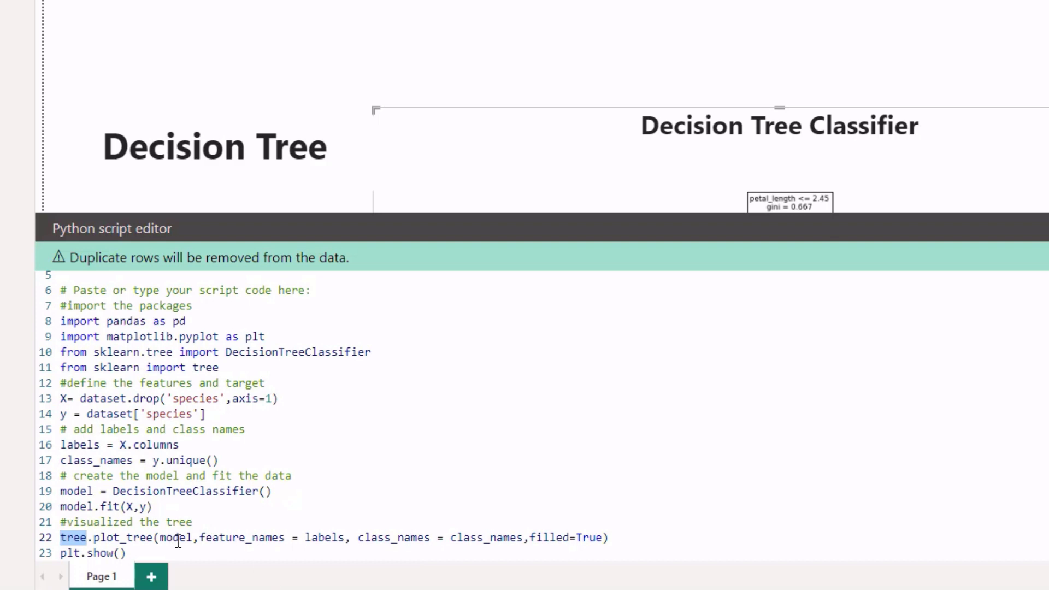
drag(165, 507, 136, 513)
click(192, 513)
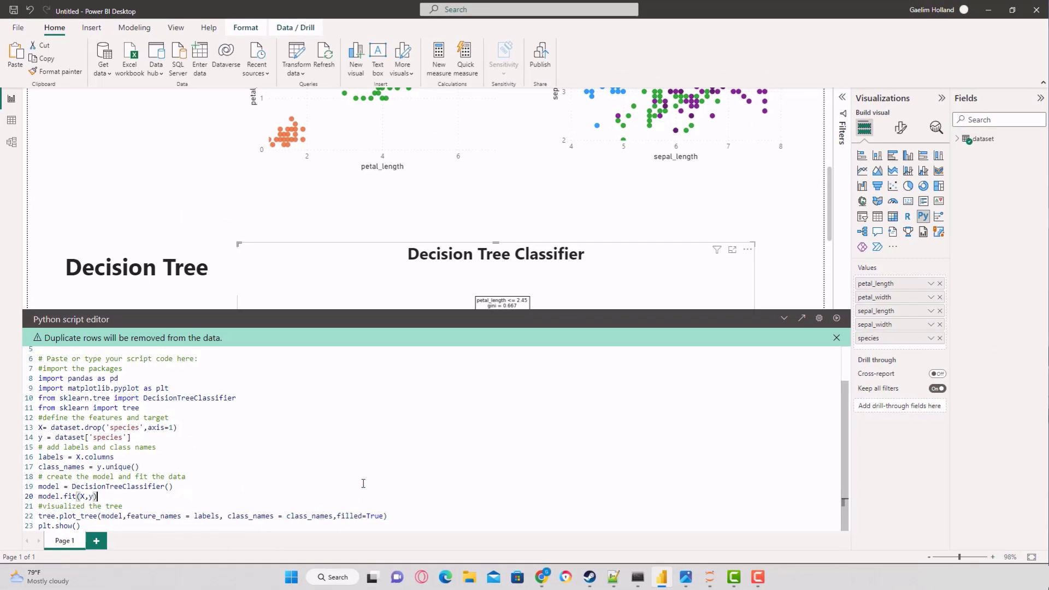
click(785, 319)
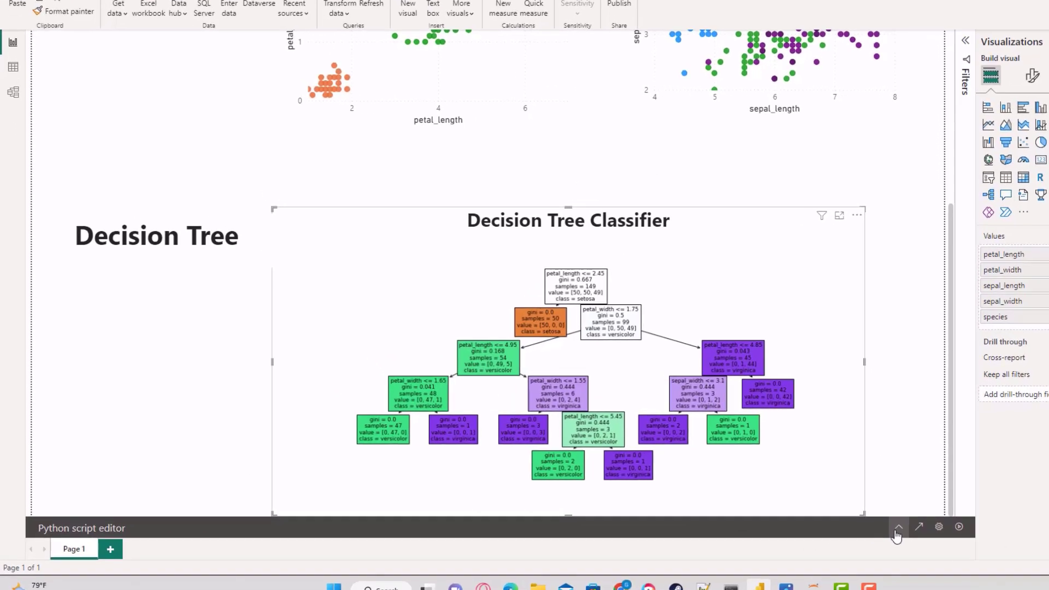
Add ', max_depth =2' to the tree.plot_tree call and rerun the visual
click(784, 521)
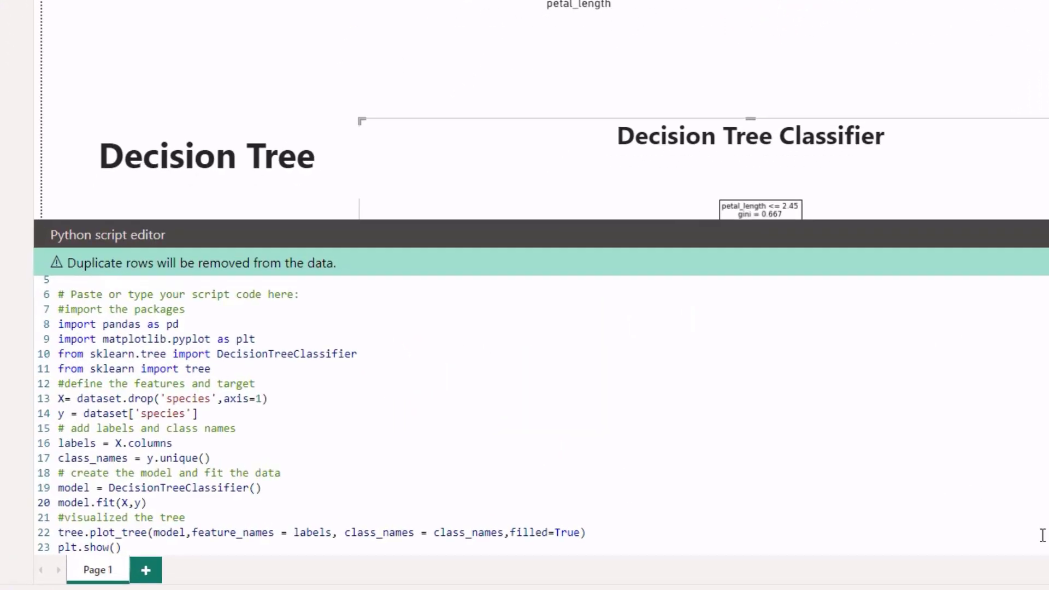
click(588, 533)
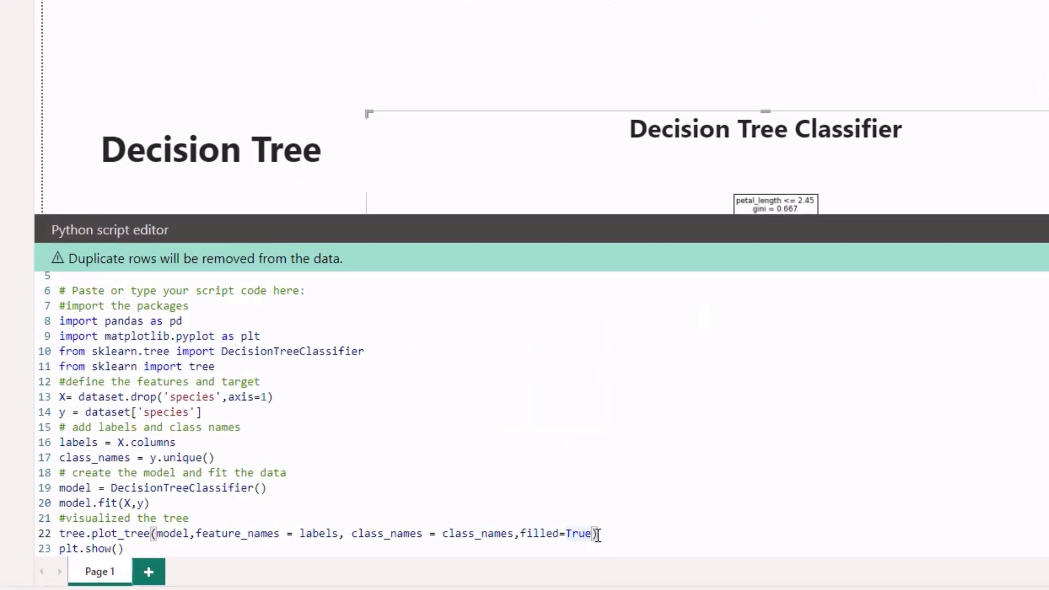
text(, max_depth =2)
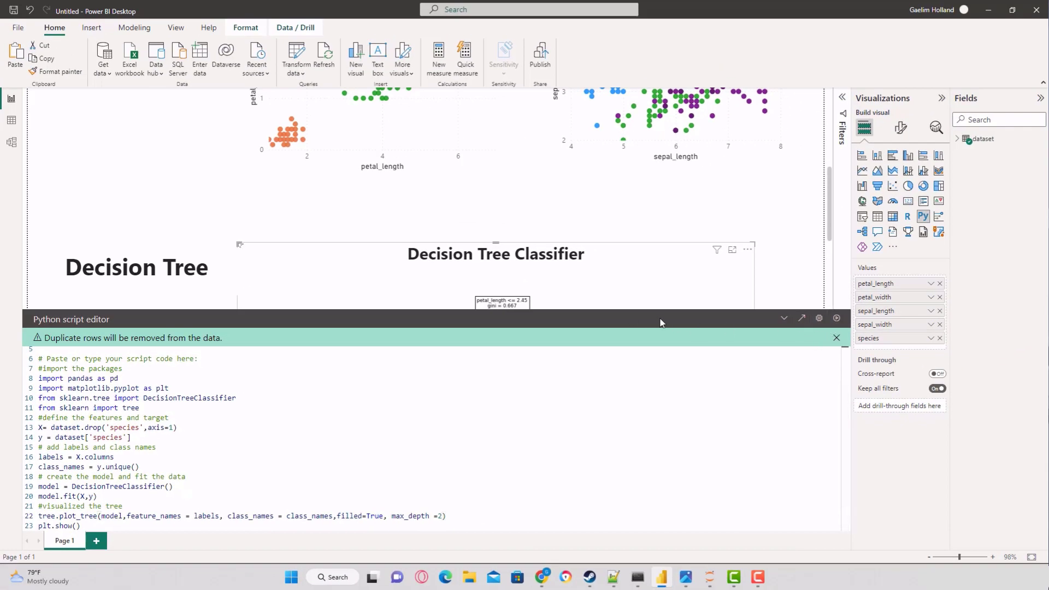
click(784, 318)
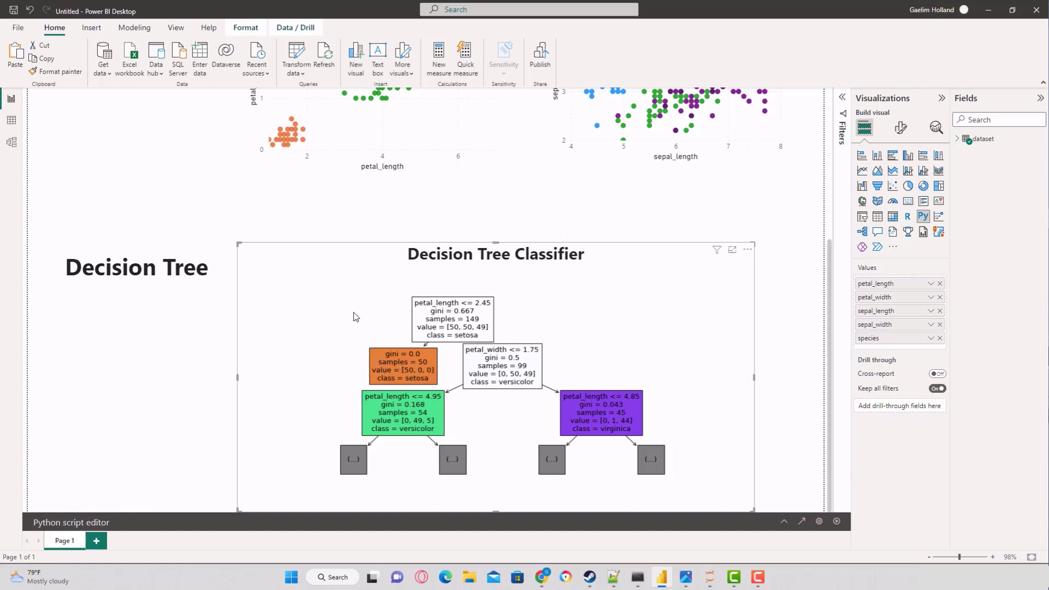
scroll(355, 317, up, 3)
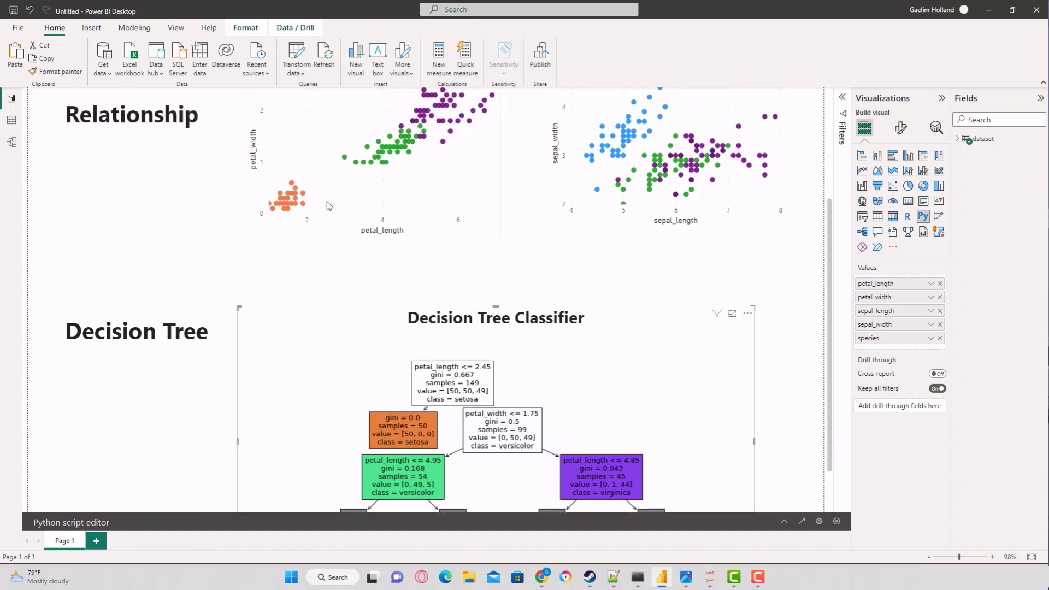
scroll(322, 212, up, 3)
scroll(419, 316, down, 6)
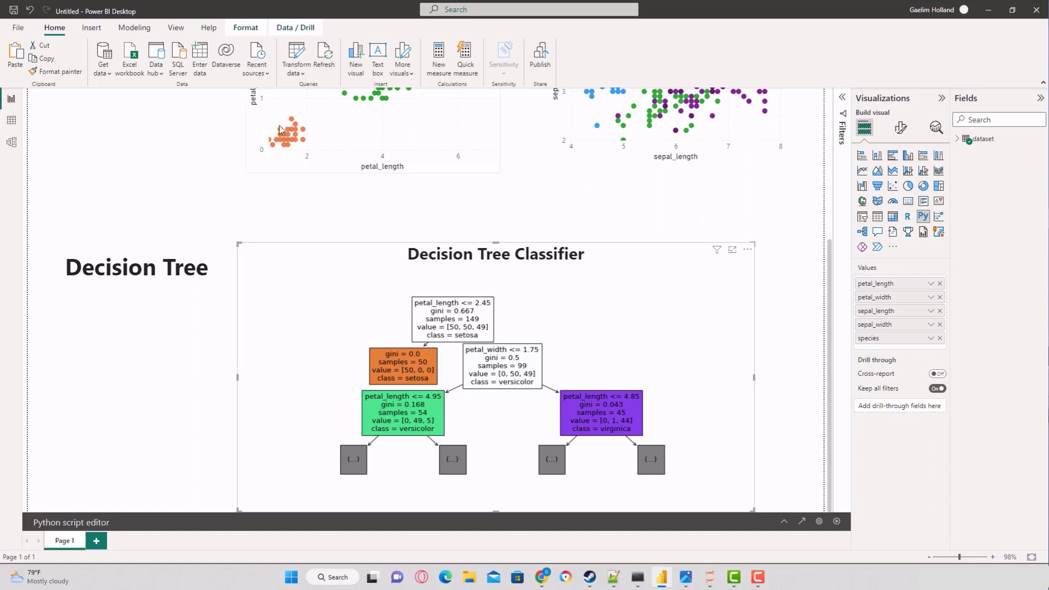
scroll(516, 328, up, 3)
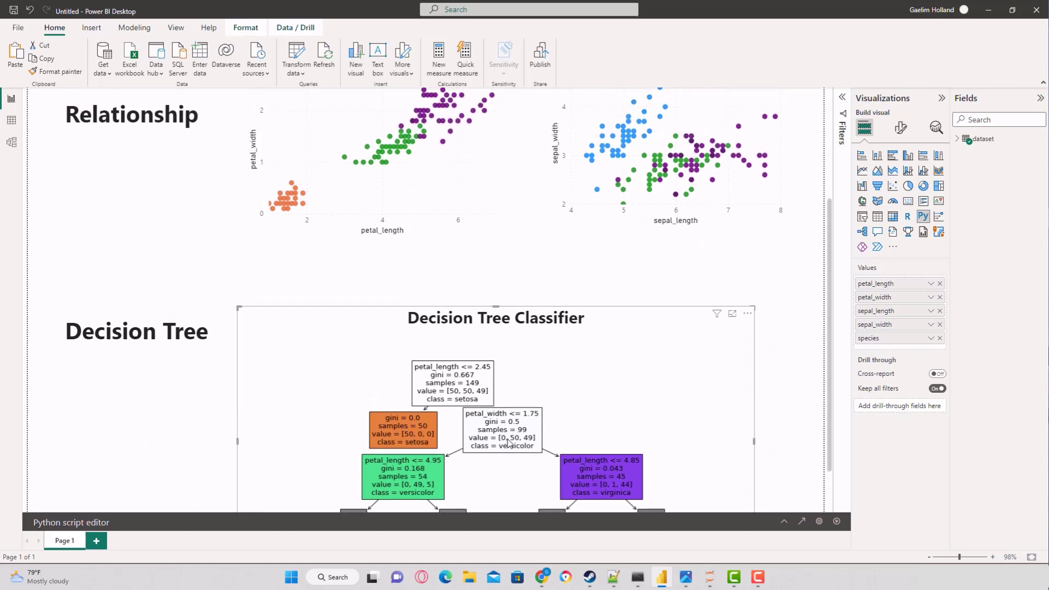
scroll(509, 441, up, 3)
scroll(513, 458, down, 5)
scroll(513, 458, down, 1)
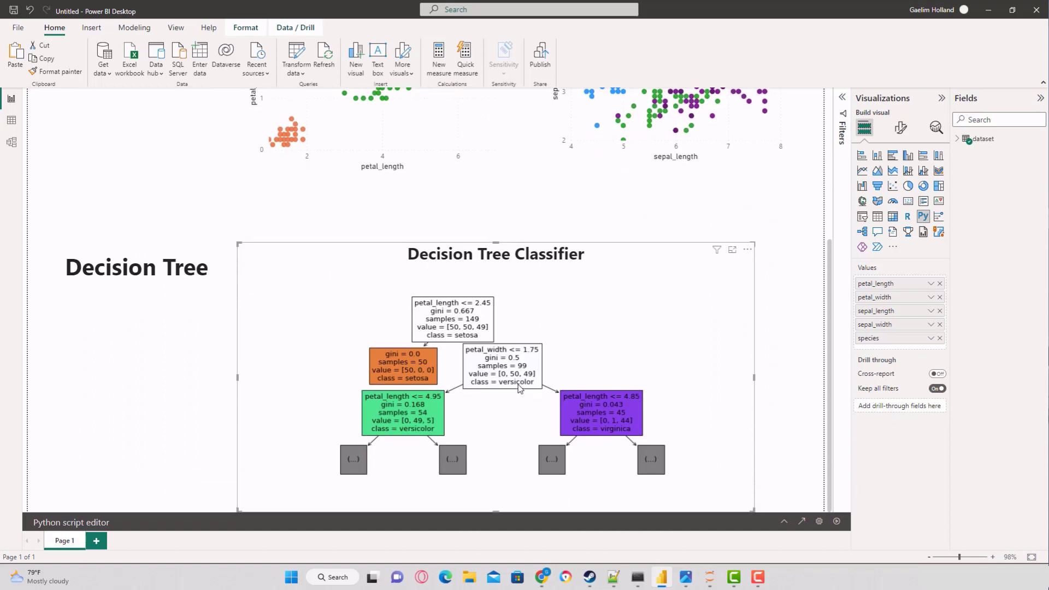
scroll(601, 382, up, 6)
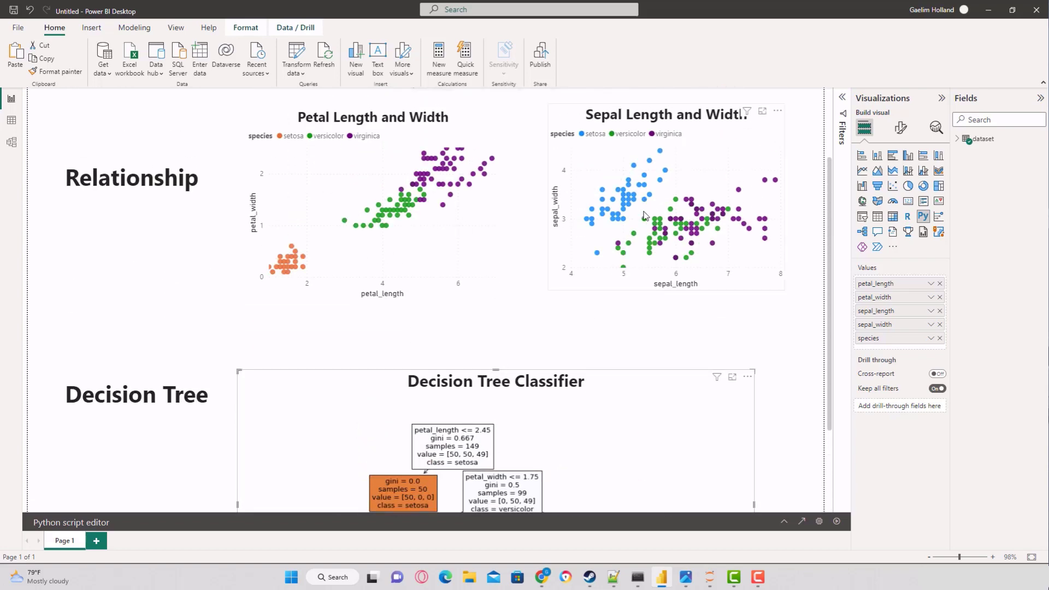
scroll(570, 408, down, 6)
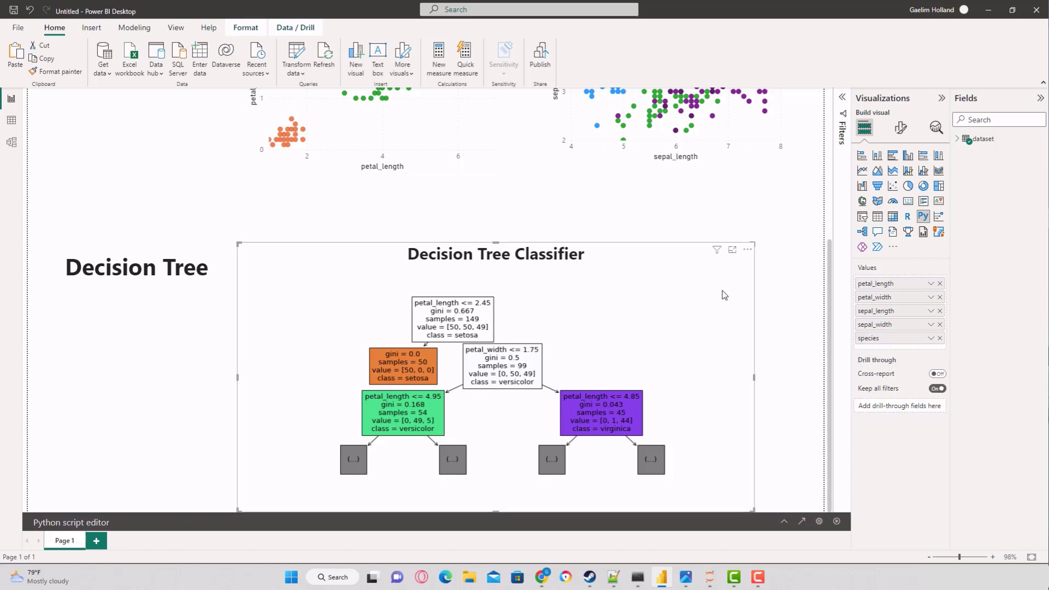
Change plot_tree's max_depth from 2 to 5 and rerun the visual
click(784, 522)
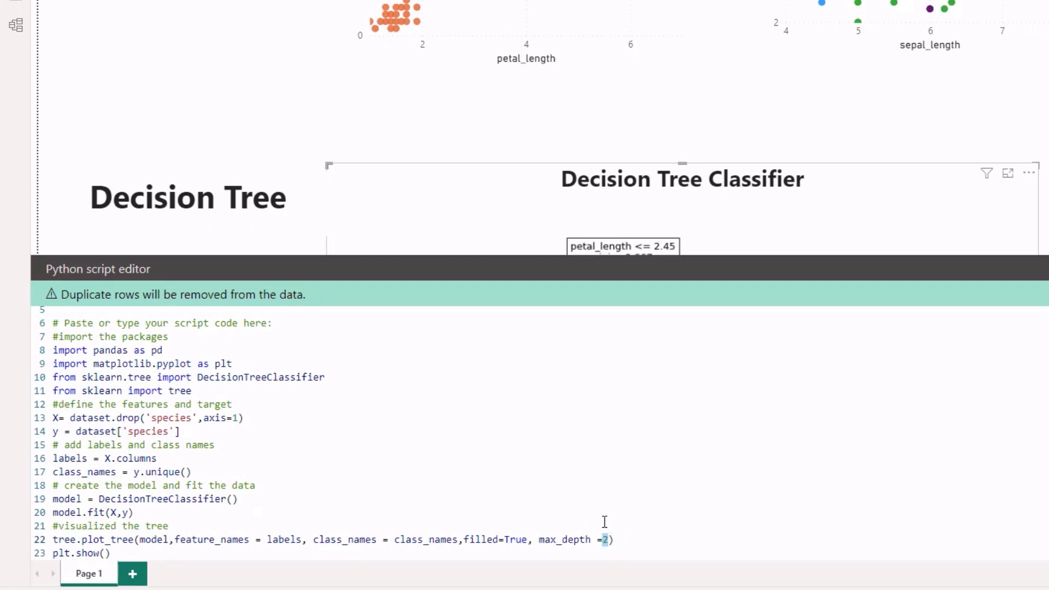
text(5)
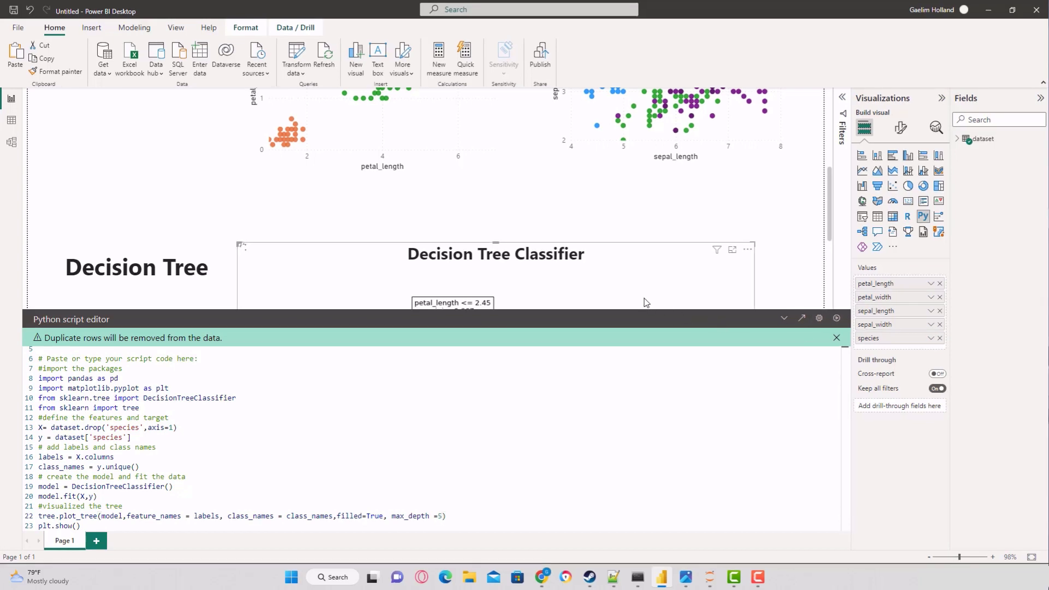
click(784, 318)
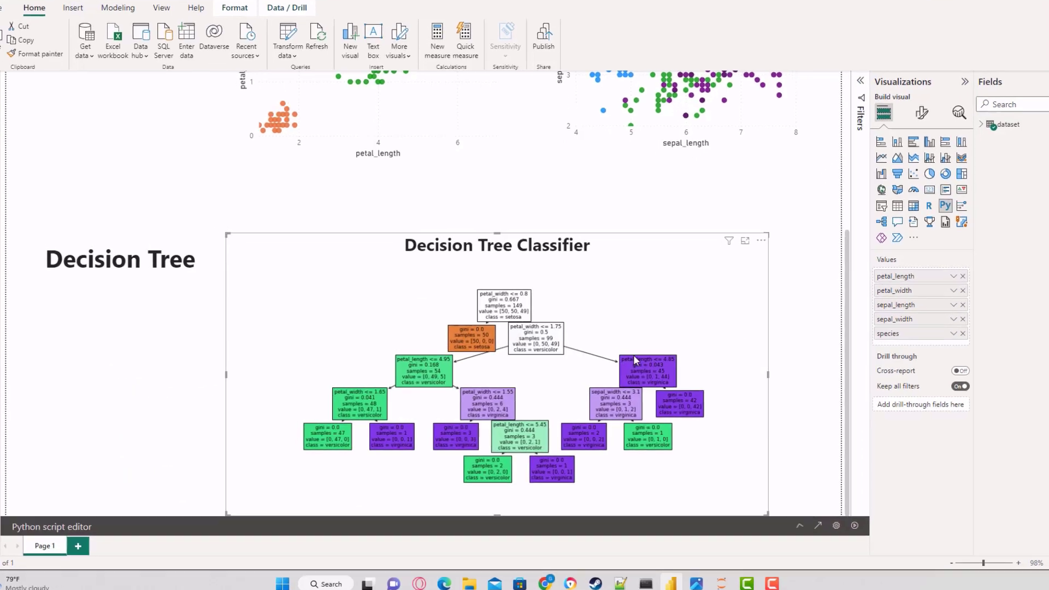